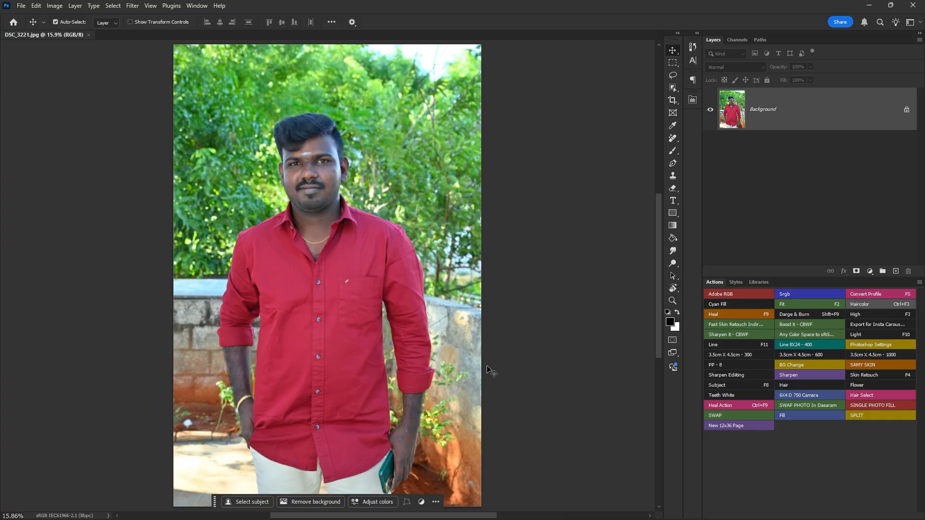
Duplicate the Background layer and convert the copy into a smart object.
{"action": "left_click_drag", "start_coordinate": [825, 90], "coordinate": [895, 270]}
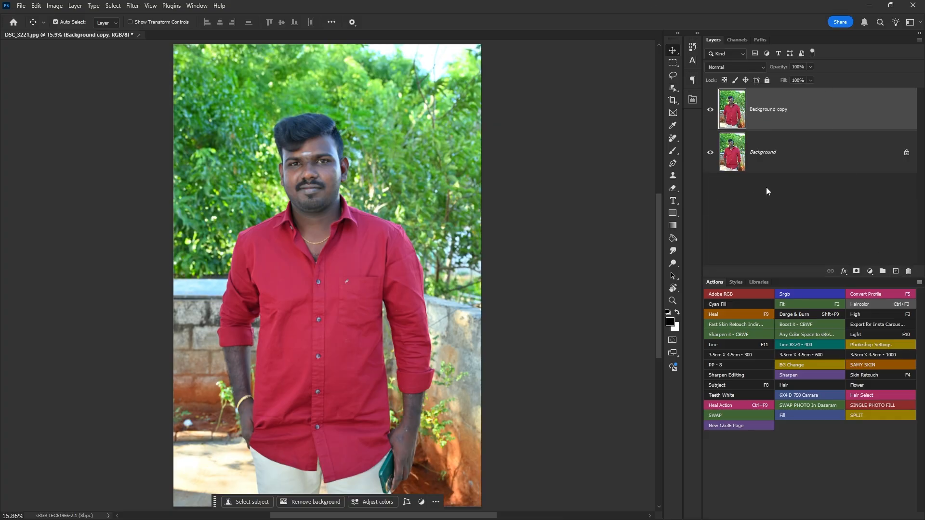
{"action": "right_click", "coordinate": [826, 117]}
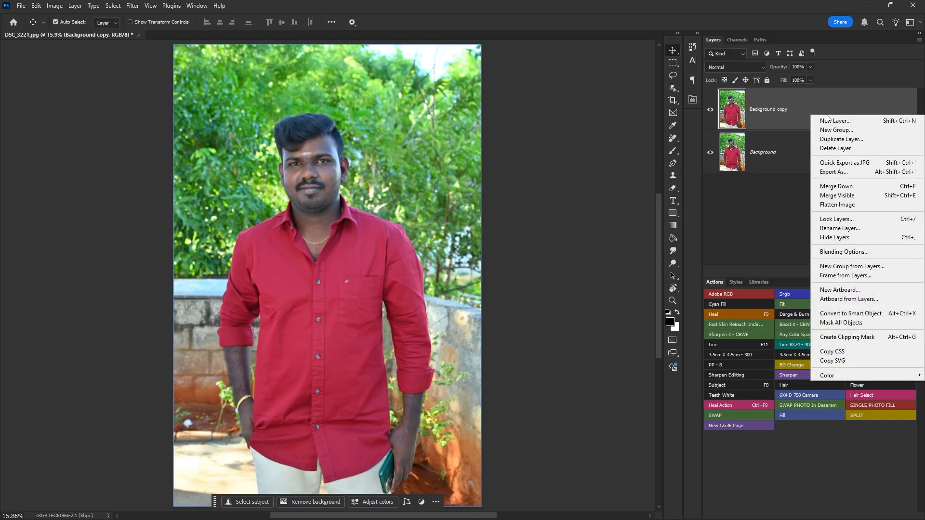
{"action": "left_click", "coordinate": [913, 317]}
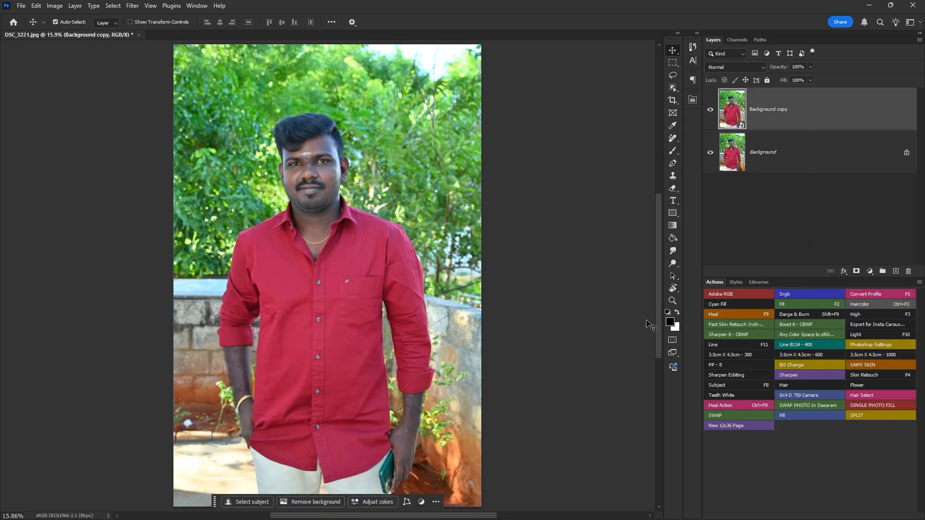
Open the Camera Raw Filter on the copied layer and auto-adjust Highlights to -57 and Shadows to +25.
{"action": "left_click", "coordinate": [132, 6]}
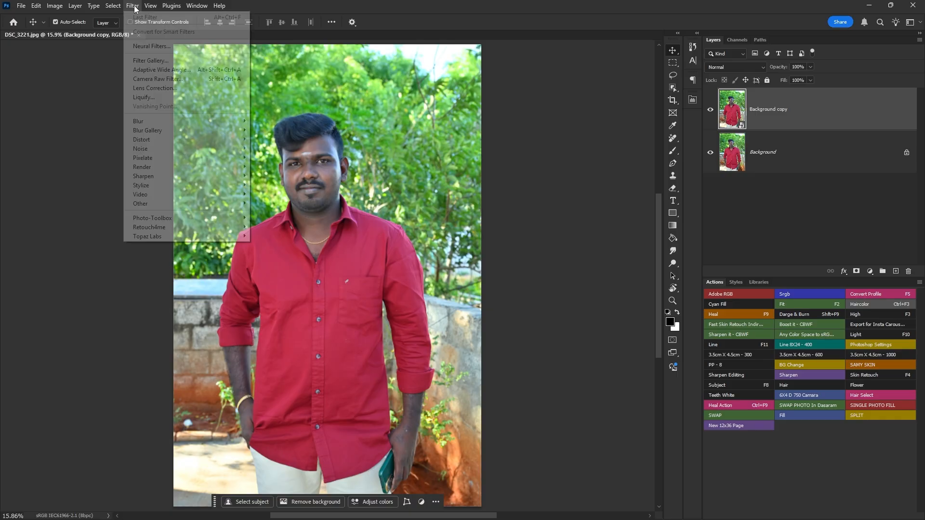
{"action": "left_click", "coordinate": [154, 79]}
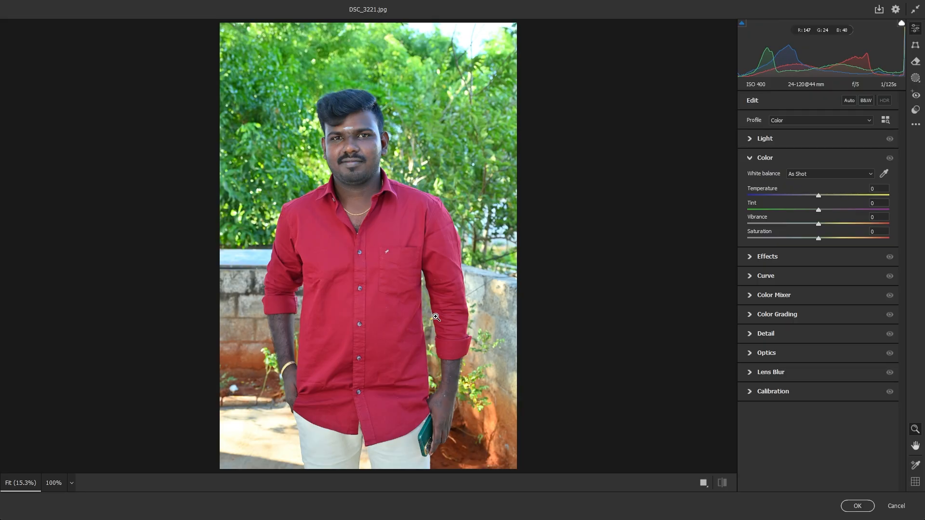
{"action": "left_click", "coordinate": [769, 142]}
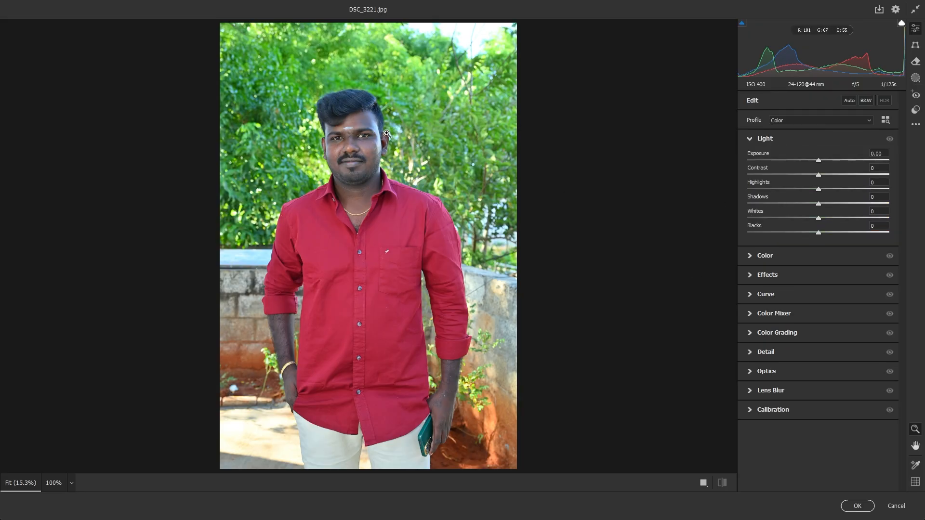
{"action": "left_click_drag", "start_coordinate": [326, 106], "coordinate": [366, 152]}
{"action": "key", "text": "space"}
{"action": "left_click_drag", "start_coordinate": [393, 185], "coordinate": [408, 242]}
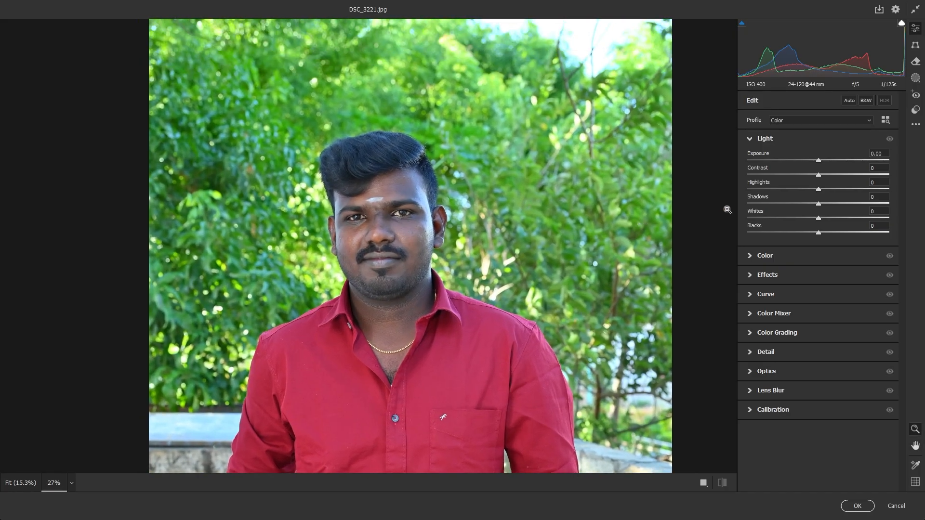
{"action": "key", "text": "shift"}
{"action": "key", "text": "shift"}
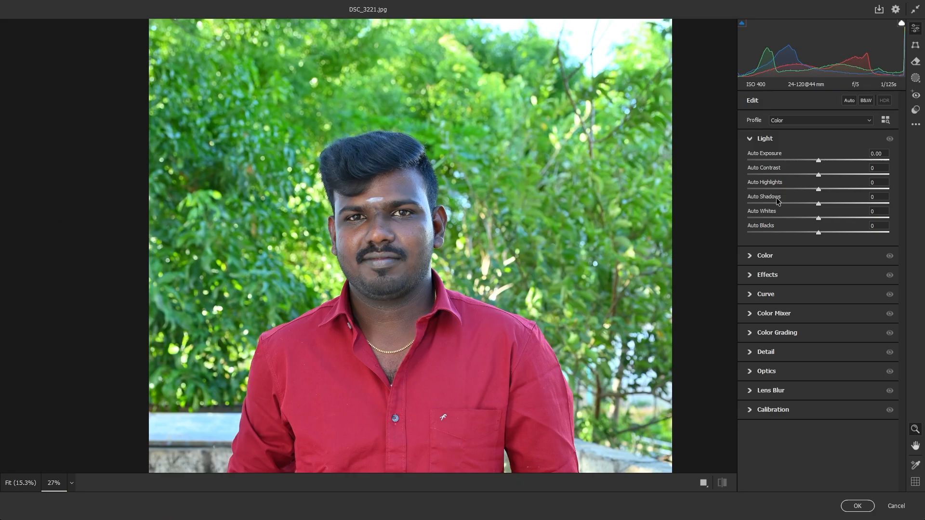
{"action": "double_click", "coordinate": [759, 182], "text": "shift"}
{"action": "double_click", "coordinate": [759, 197], "text": "shift"}
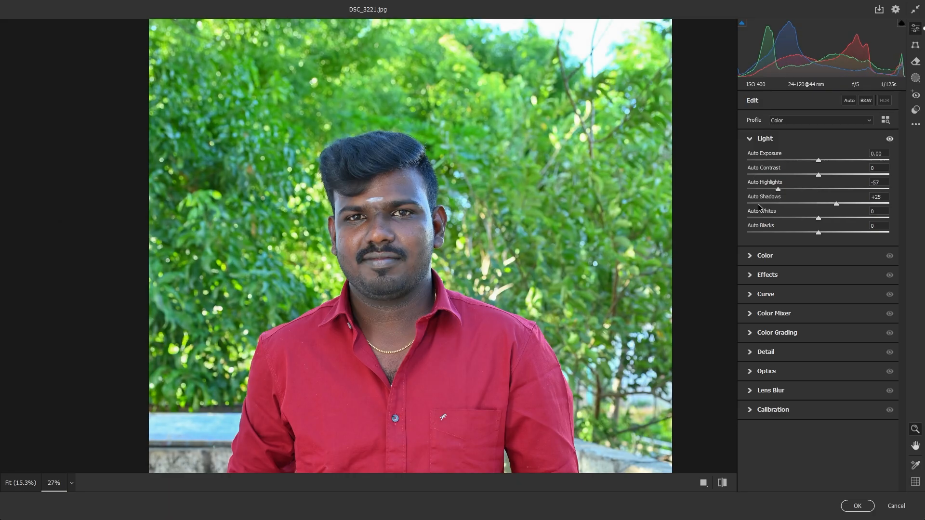
Auto-adjust Whites to +17 and set Blacks to -46 for the whole photo.
{"action": "double_click", "coordinate": [758, 211], "text": "shift"}
{"action": "double_click", "coordinate": [759, 225], "text": "shift"}
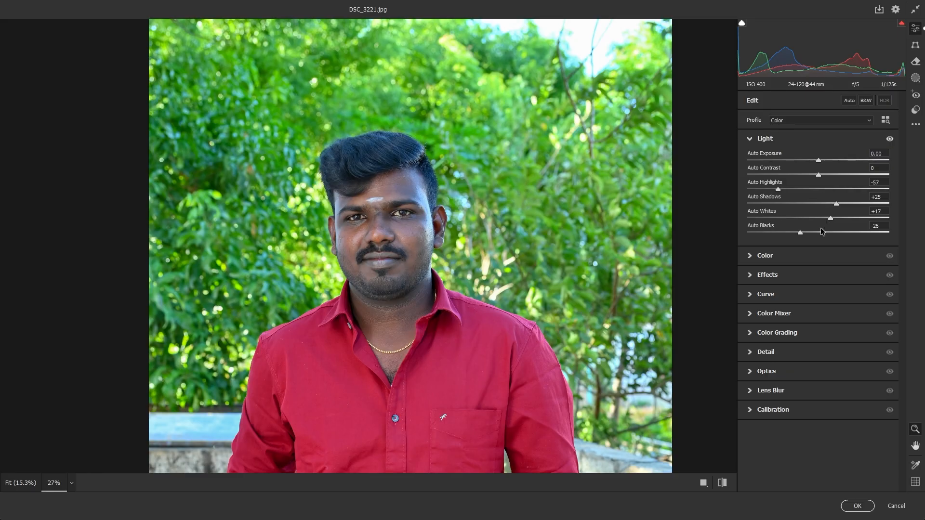
{"action": "left_click_drag", "start_coordinate": [815, 233], "coordinate": [786, 233]}
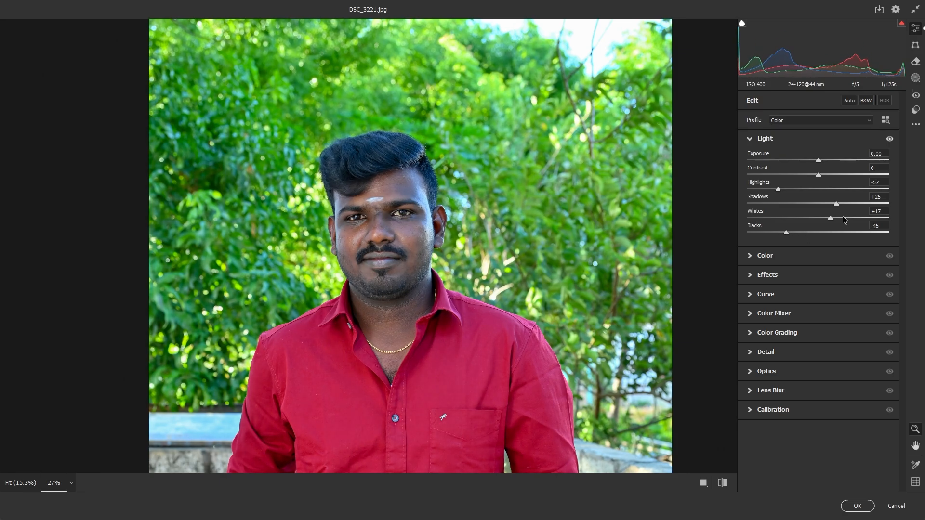
Adjust the photo's overall color with Temperature +10, Tint +7 and Vibrance +31.
{"action": "left_click", "coordinate": [763, 256]}
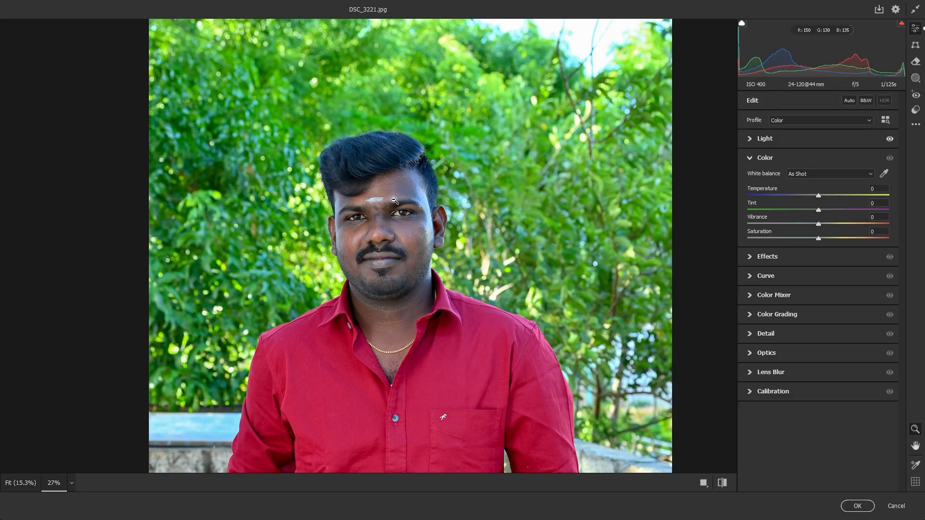
{"action": "left_click_drag", "start_coordinate": [394, 200], "coordinate": [448, 241]}
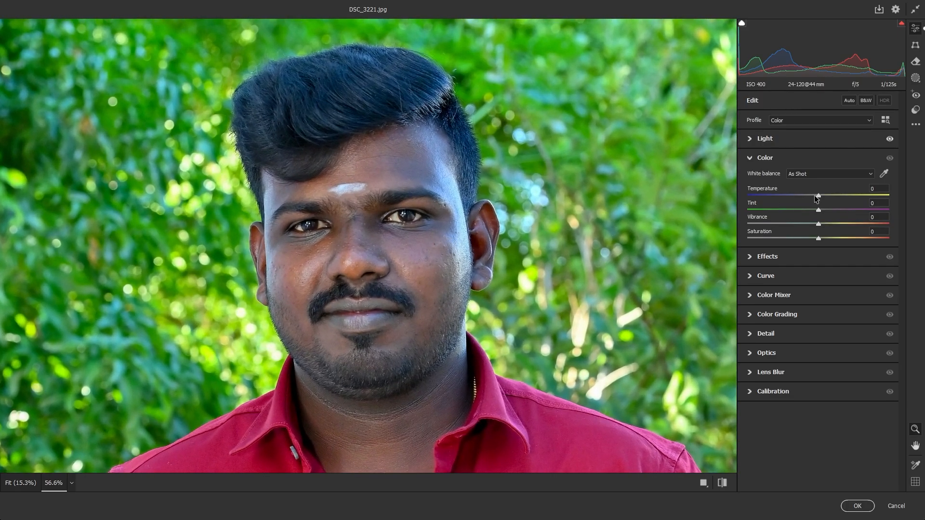
{"action": "left_click_drag", "start_coordinate": [818, 196], "coordinate": [825, 196]}
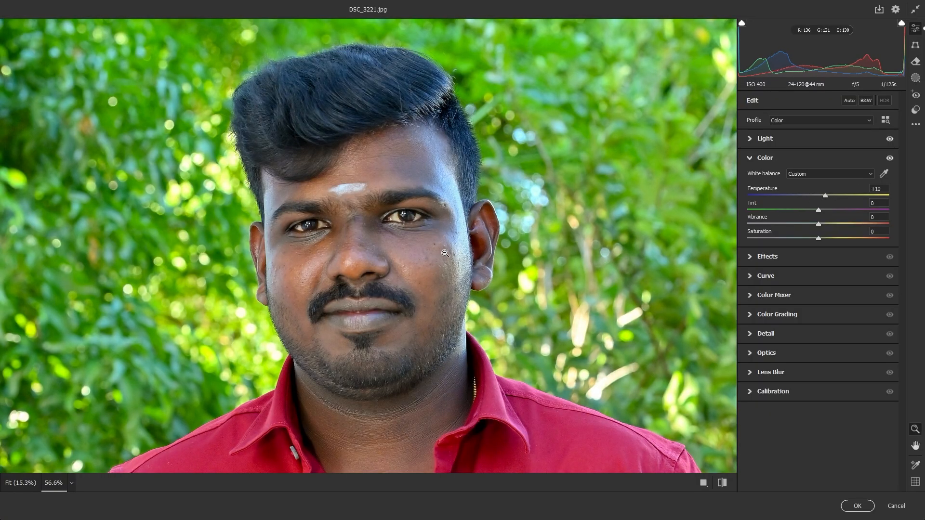
{"action": "left_click_drag", "start_coordinate": [368, 295], "coordinate": [388, 313]}
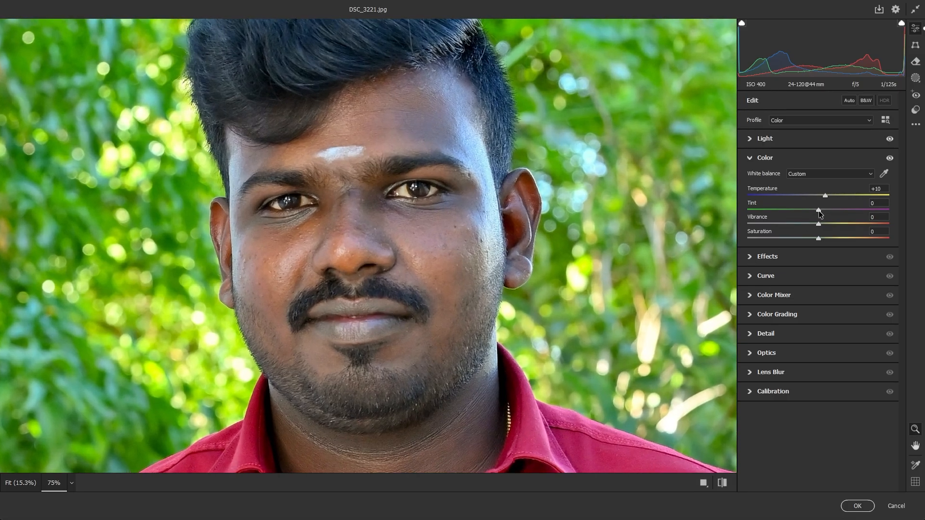
{"action": "left_click_drag", "start_coordinate": [818, 213], "coordinate": [825, 214]}
{"action": "left_click", "coordinate": [449, 211]}
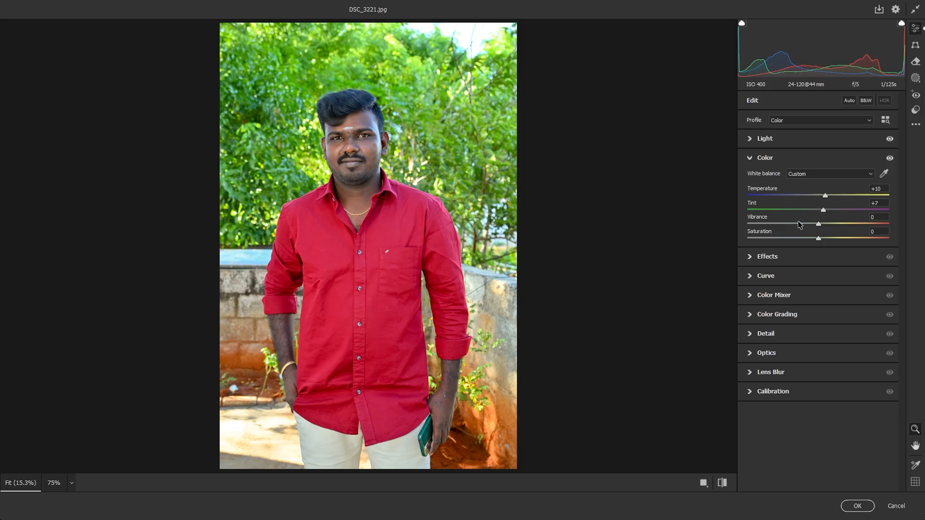
{"action": "left_click_drag", "start_coordinate": [818, 224], "coordinate": [834, 224]}
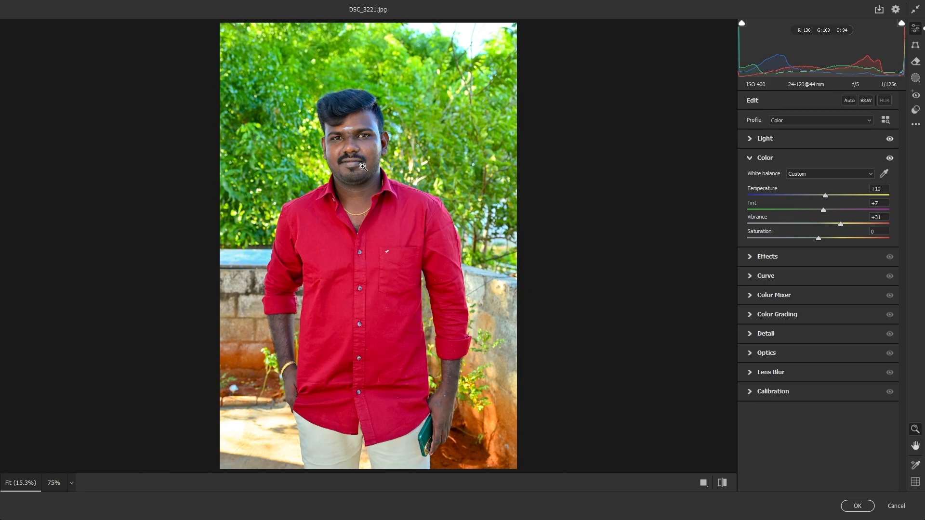
Compare the original and edited photo in the side-by-side, stacked and split before/after views, examining the face and shirt up close.
{"action": "key", "text": "q"}
{"action": "key", "text": "q"}
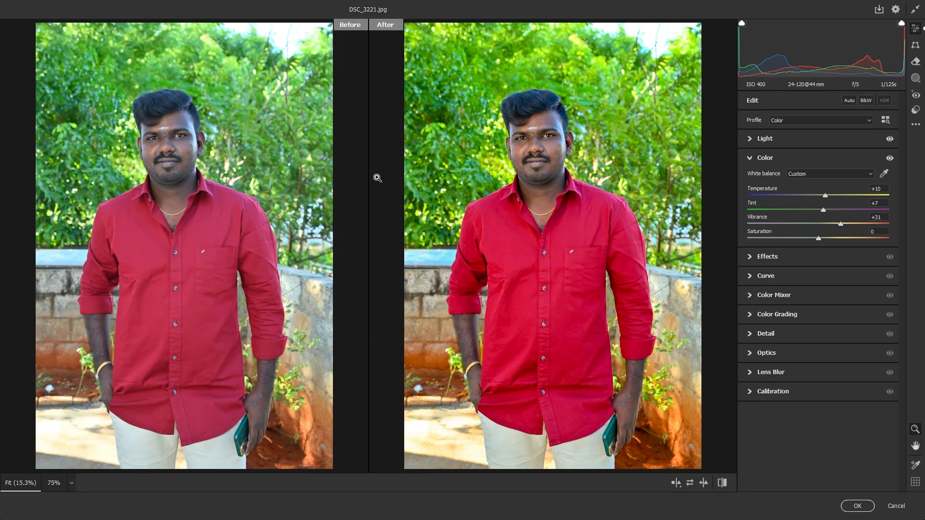
{"action": "key", "text": "q"}
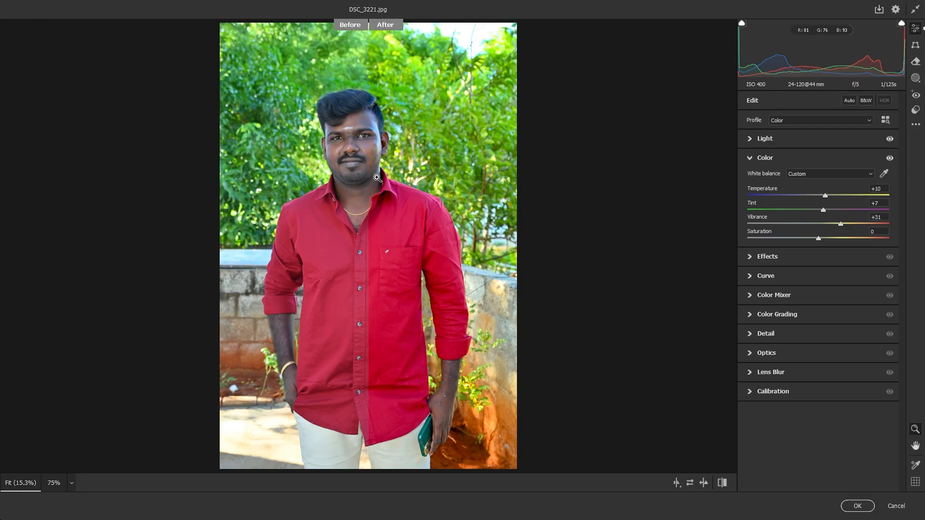
{"action": "key", "text": "q"}
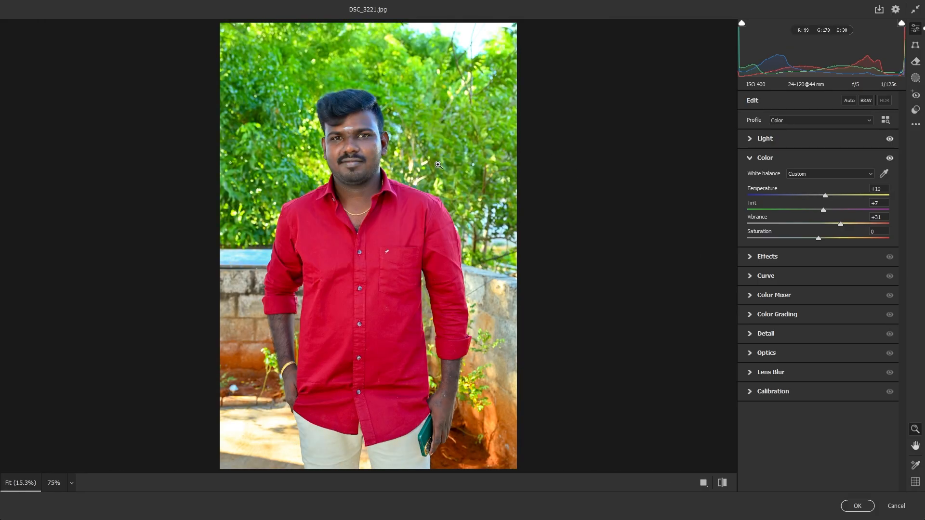
{"action": "key", "text": "q"}
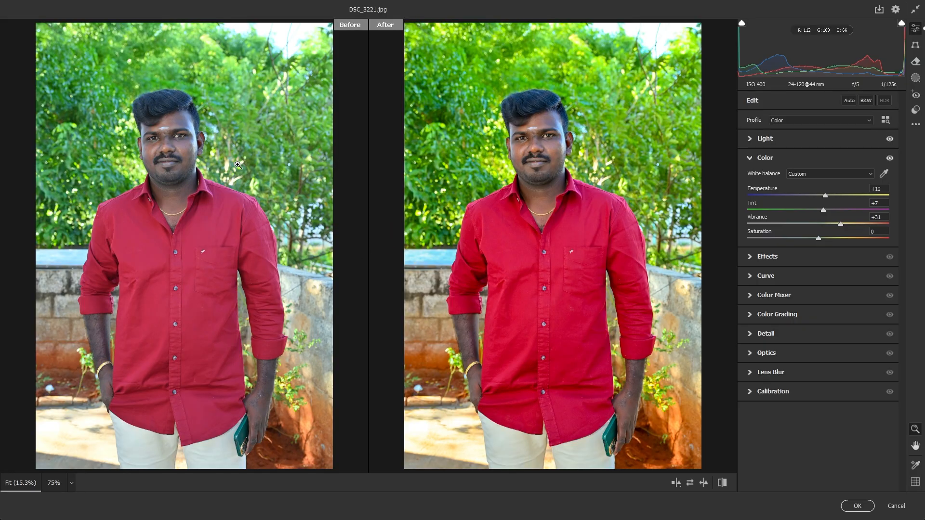
{"action": "key", "text": "q"}
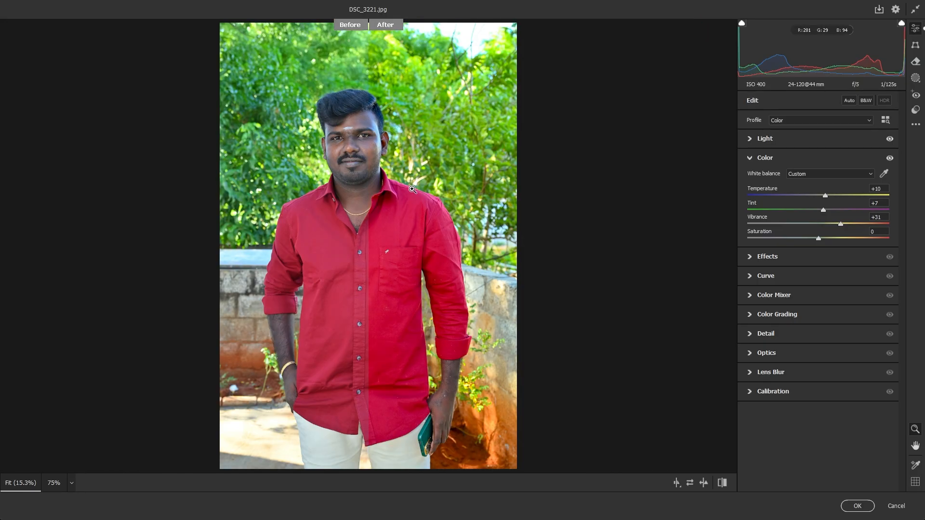
{"action": "left_click_drag", "start_coordinate": [350, 119], "coordinate": [437, 201]}
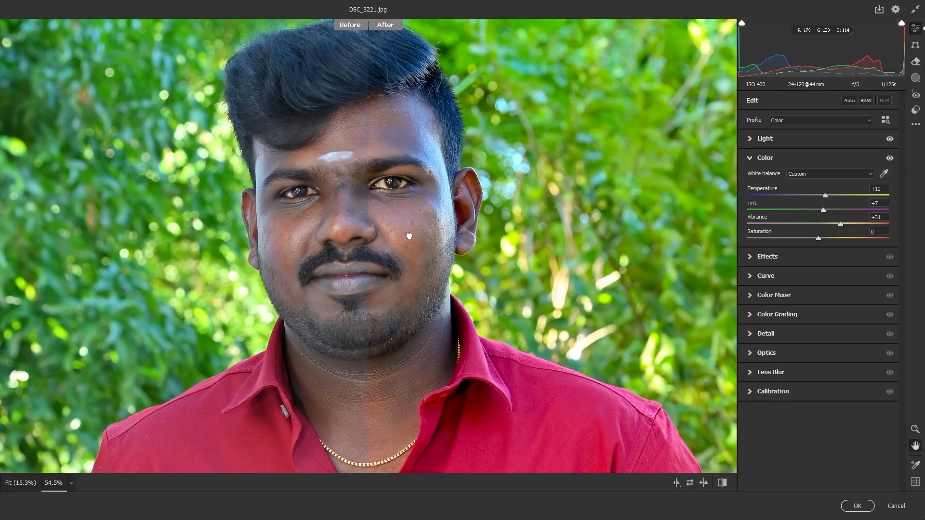
{"action": "left_click_drag", "start_coordinate": [407, 233], "coordinate": [455, 235]}
{"action": "key", "text": "q"}
{"action": "key", "text": "ctrl+0"}
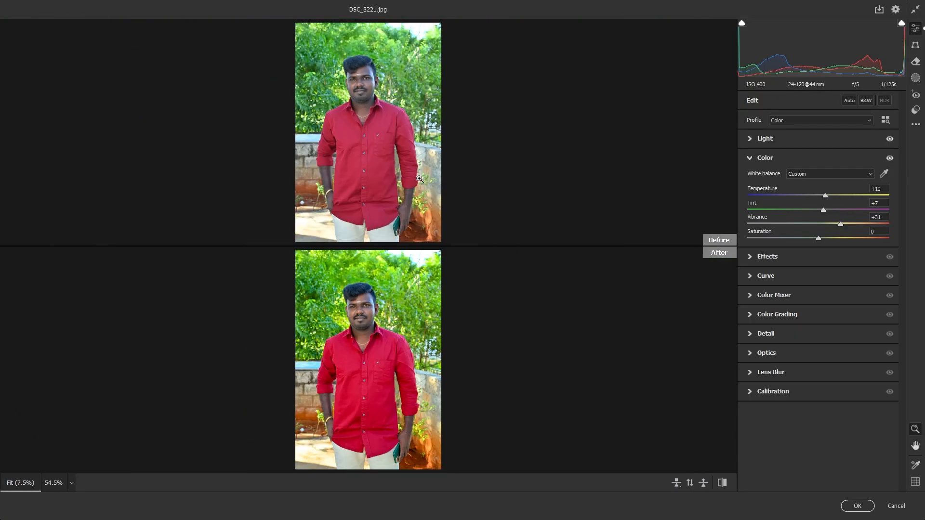
{"action": "key", "text": "q"}
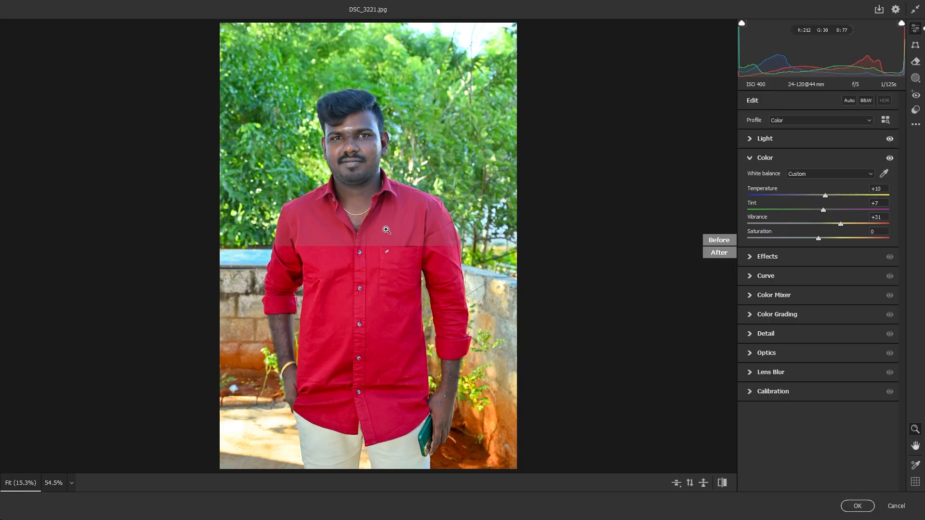
{"action": "left_click_drag", "start_coordinate": [392, 252], "coordinate": [435, 283]}
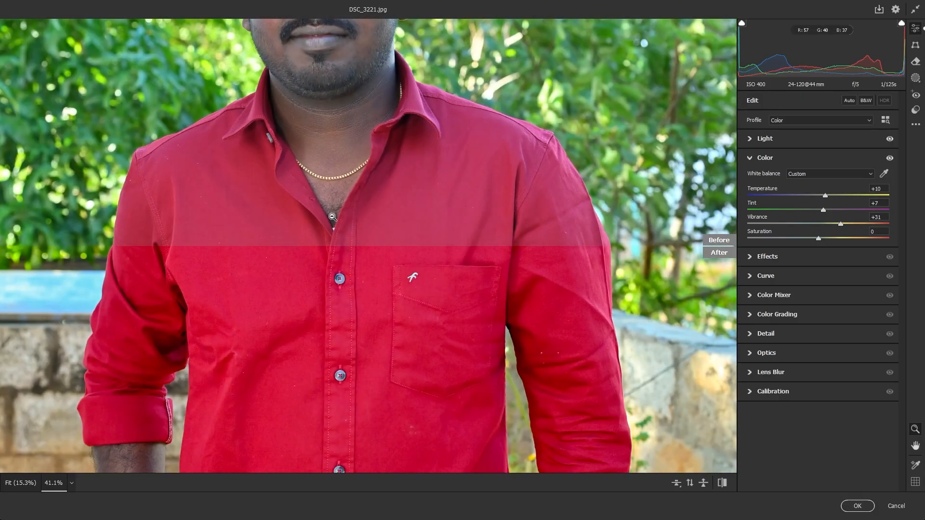
{"action": "key", "text": "ctrl+0"}
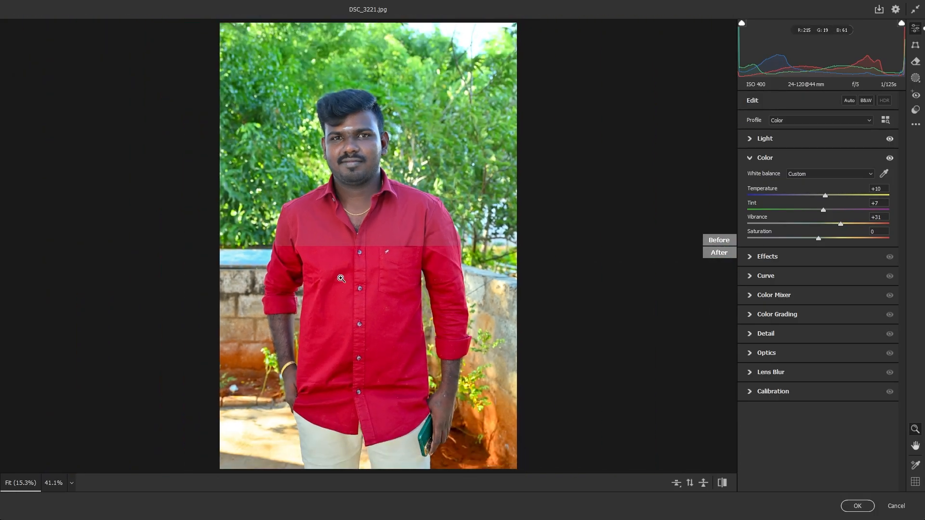
{"action": "key", "text": "q"}
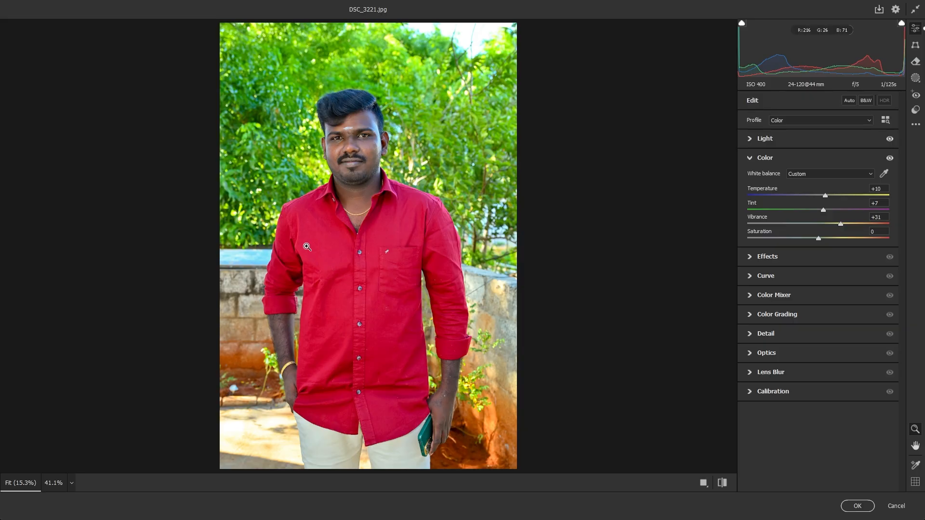
Create a Subject mask that covers the man in the red shirt.
{"action": "left_click", "coordinate": [916, 79]}
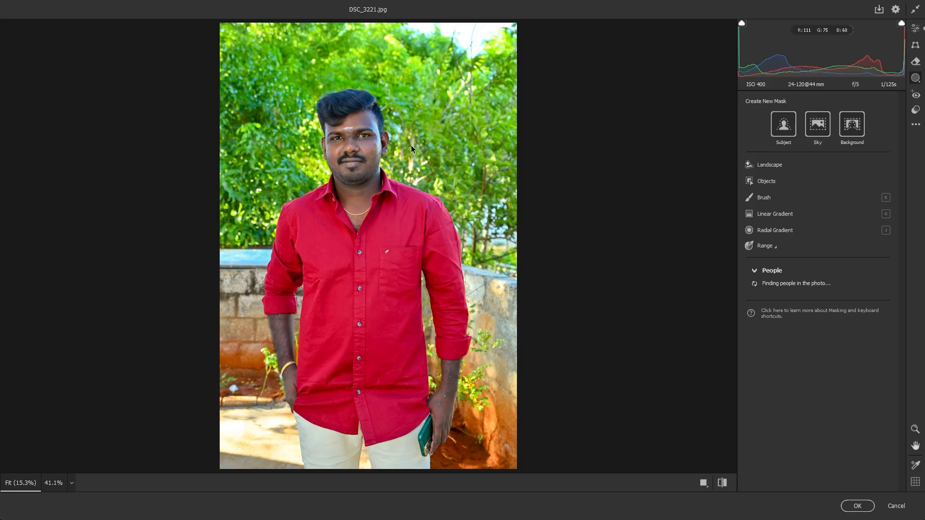
{"action": "left_click", "coordinate": [784, 130]}
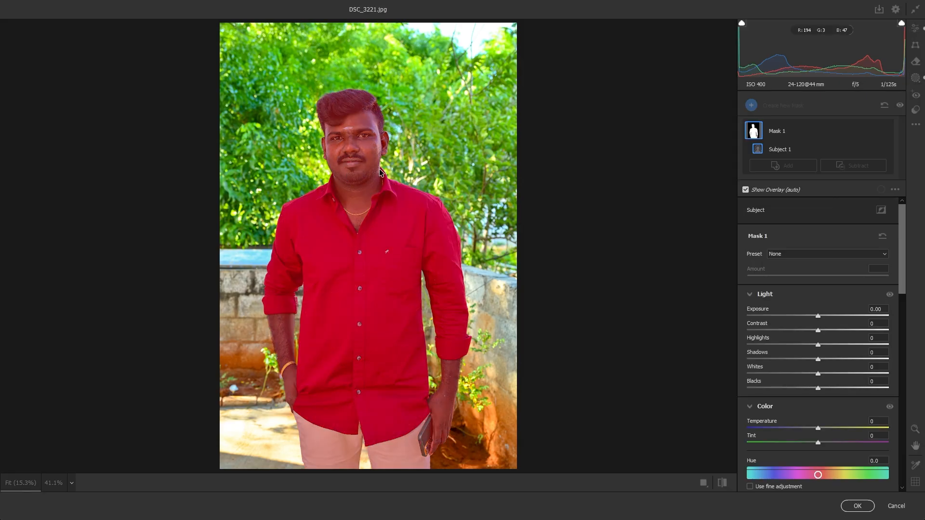
{"action": "key", "text": "z"}
{"action": "left_click_drag", "start_coordinate": [336, 108], "coordinate": [383, 161]}
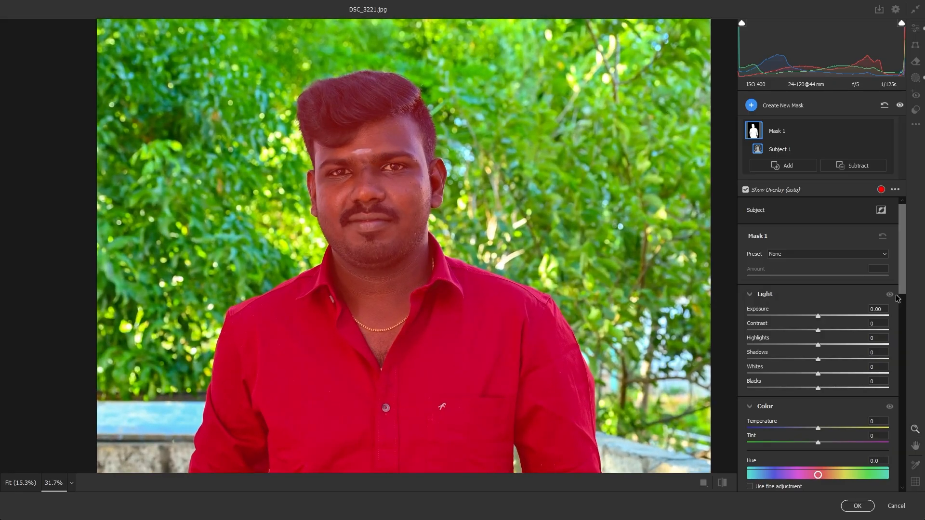
Set the subject mask's Contrast to +21, Highlights to +27, Shadows to +15 and Blacks to -12.
{"action": "mouse_move", "coordinate": [817, 330]}
{"action": "left_mouse_down"}
{"action": "mouse_move", "coordinate": [842, 333]}
{"action": "mouse_move", "coordinate": [833, 331]}
{"action": "left_mouse_up"}
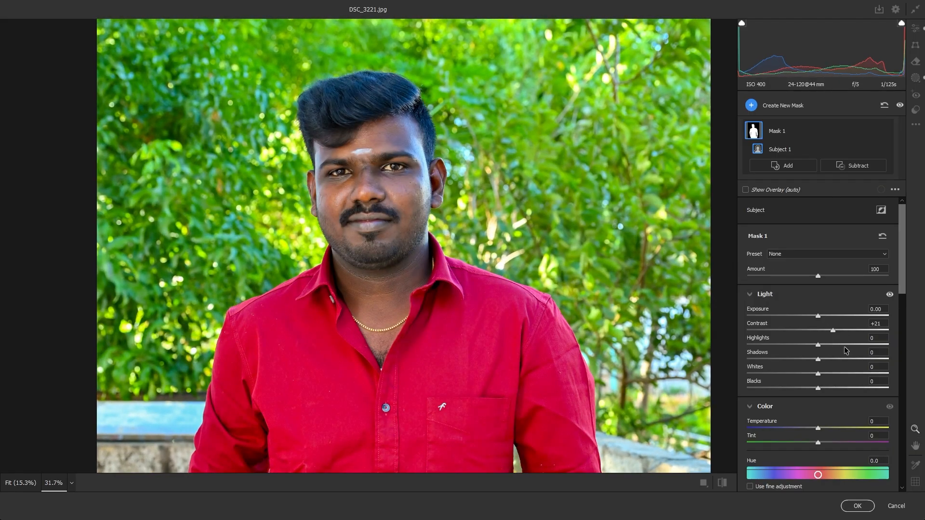
{"action": "left_click", "coordinate": [837, 345]}
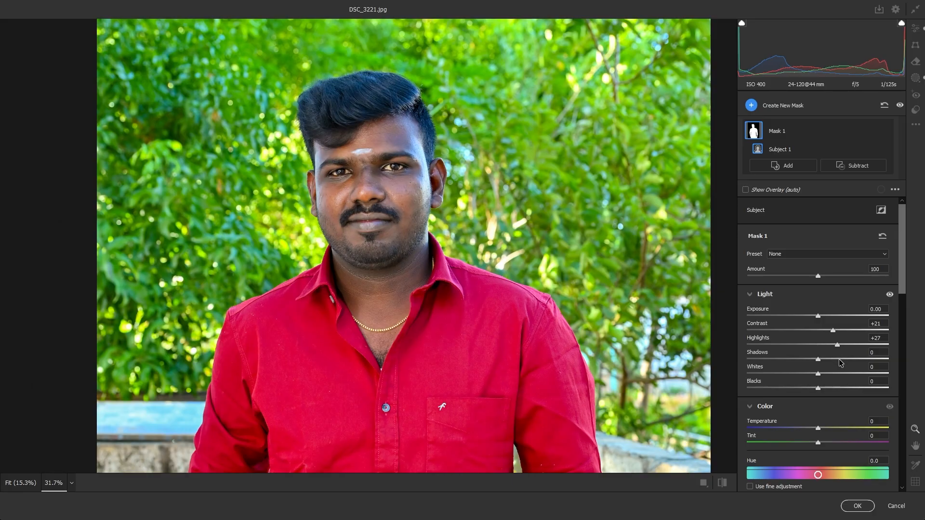
{"action": "left_click", "coordinate": [840, 359]}
{"action": "left_click_drag", "start_coordinate": [840, 360], "coordinate": [809, 391]}
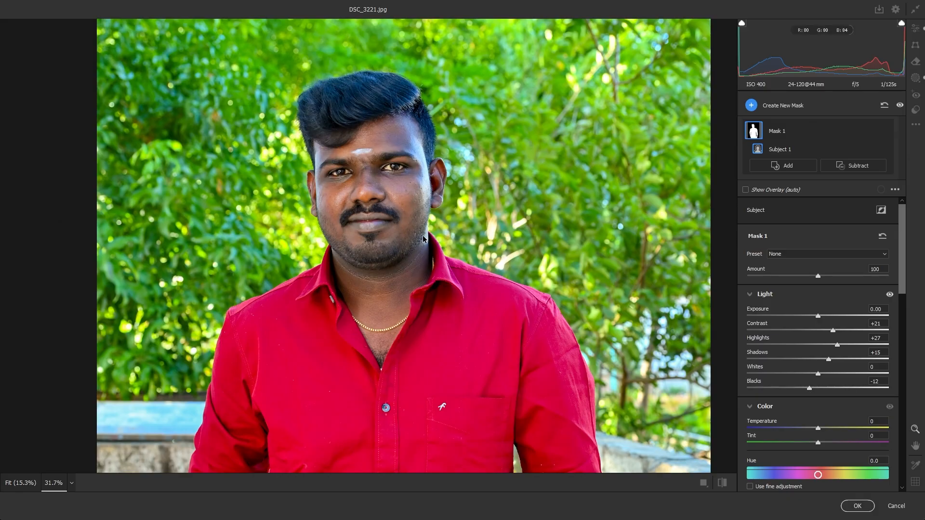
{"action": "key", "text": "ctrl+0"}
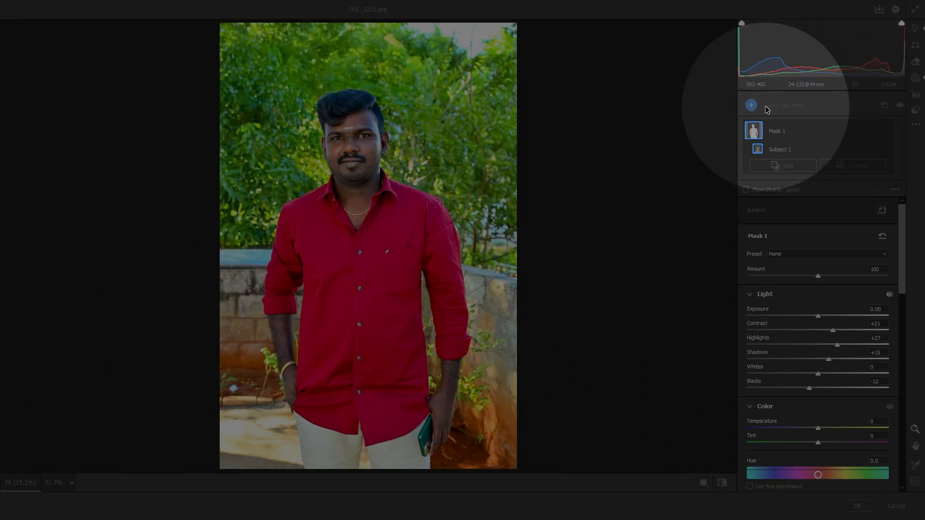
Create a new Background mask that covers everything behind the man.
{"action": "left_click", "coordinate": [757, 108]}
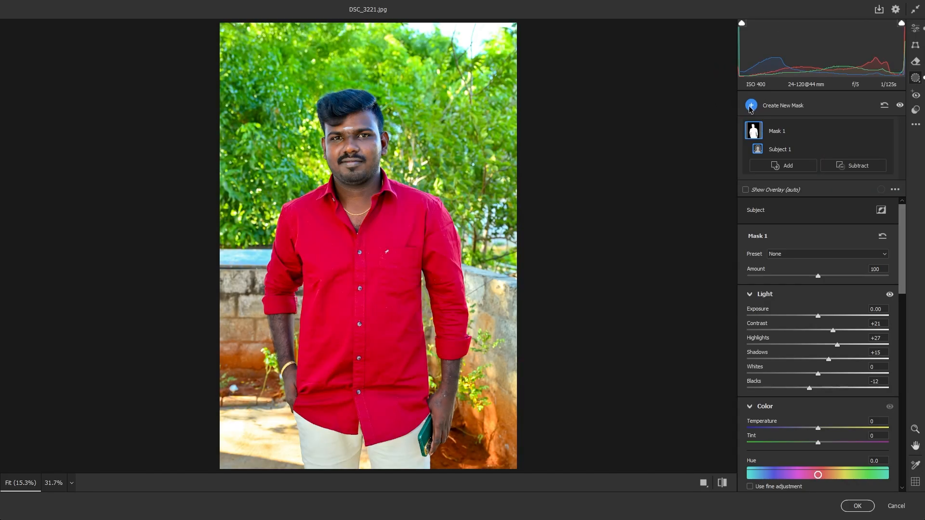
{"action": "left_click", "coordinate": [757, 109]}
{"action": "left_click", "coordinate": [795, 137]}
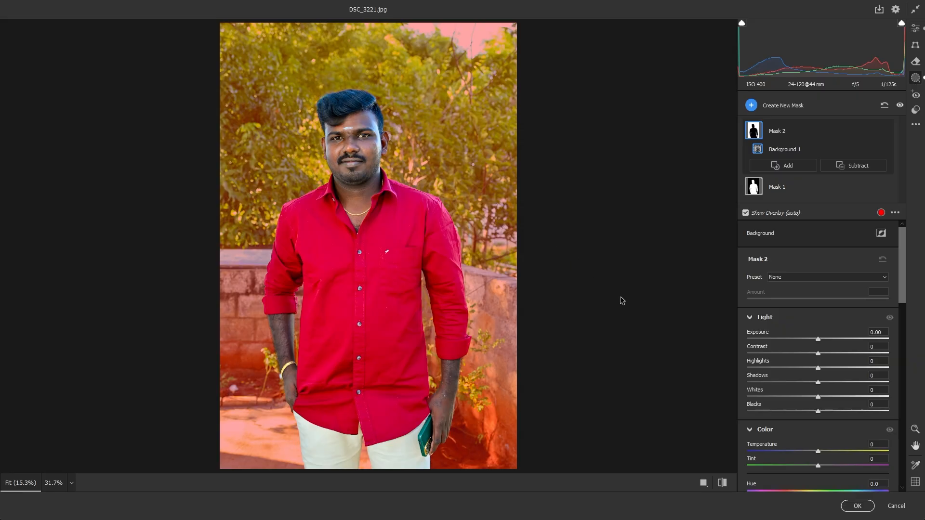
Set the background mask's Exposure to -0.25, Highlights to -49, Shadows to +31, Blacks to -27 and Tint to -19.
{"action": "left_click_drag", "start_coordinate": [818, 339], "coordinate": [839, 384]}
{"action": "left_click_drag", "start_coordinate": [811, 413], "coordinate": [796, 417]}
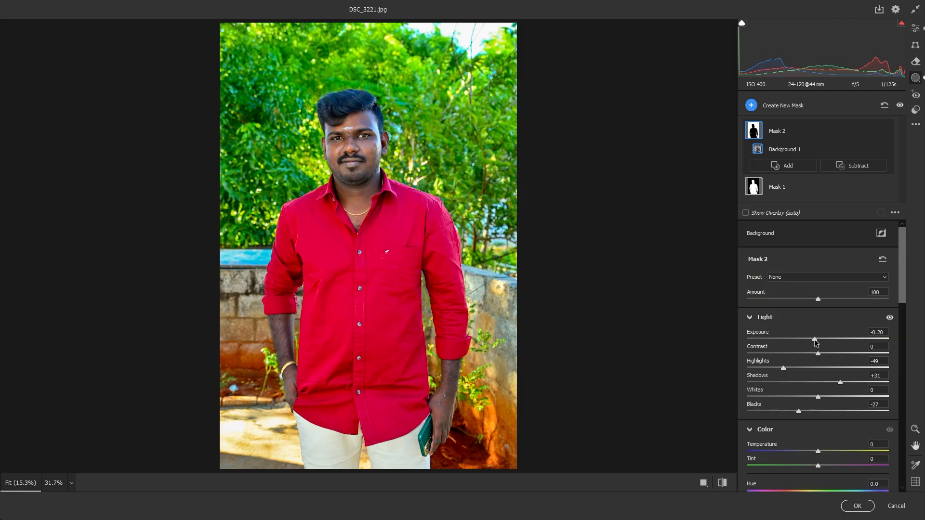
{"action": "left_click_drag", "start_coordinate": [815, 342], "coordinate": [813, 342]}
{"action": "left_click_drag", "start_coordinate": [818, 465], "coordinate": [805, 469]}
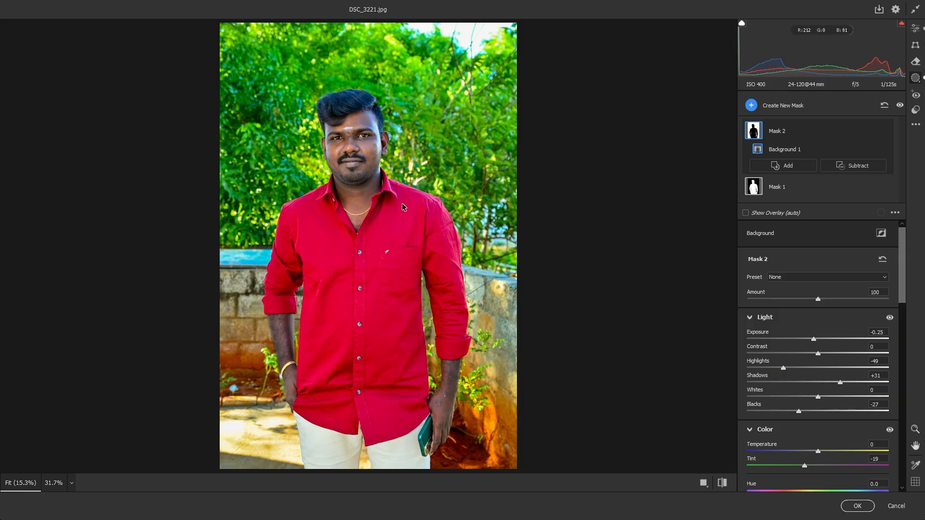
Create a second Subject mask over the man as a new mask.
{"action": "left_click", "coordinate": [751, 105]}
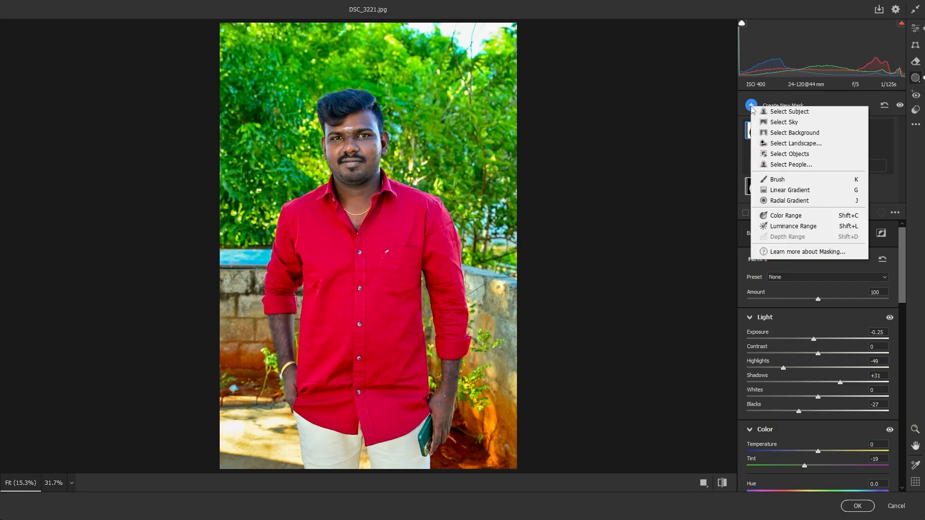
{"action": "left_click", "coordinate": [788, 114]}
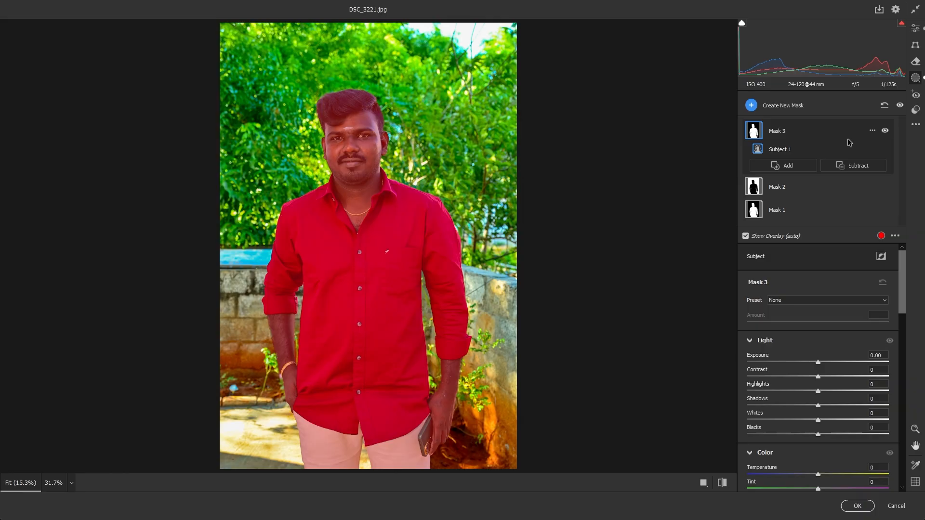
Try intersecting the new subject mask with a radial gradient over the face and chest at Exposure -1.10, and undo both changes.
{"action": "left_click", "coordinate": [873, 132]}
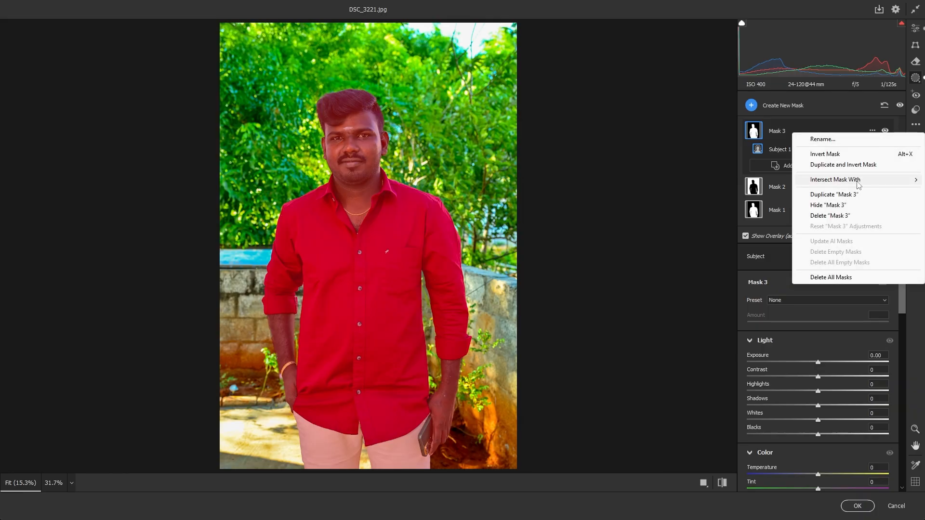
{"action": "mouse_move", "coordinate": [856, 182]}
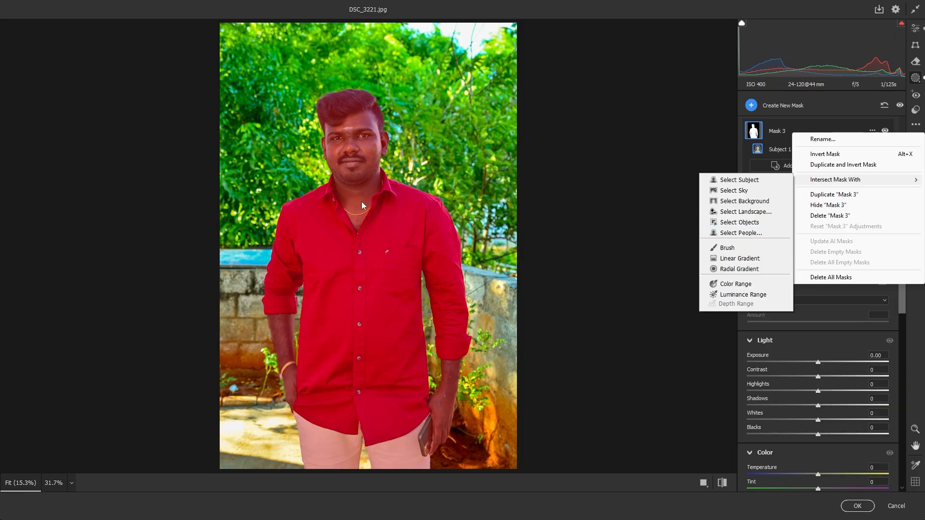
{"action": "left_click", "coordinate": [748, 272]}
{"action": "left_click_drag", "start_coordinate": [326, 157], "coordinate": [460, 266]}
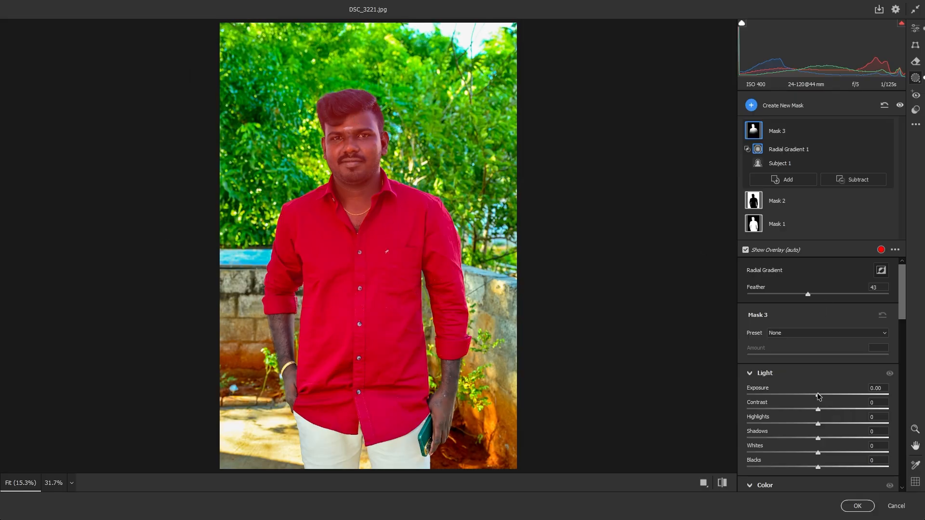
{"action": "left_click_drag", "start_coordinate": [819, 396], "coordinate": [797, 402]}
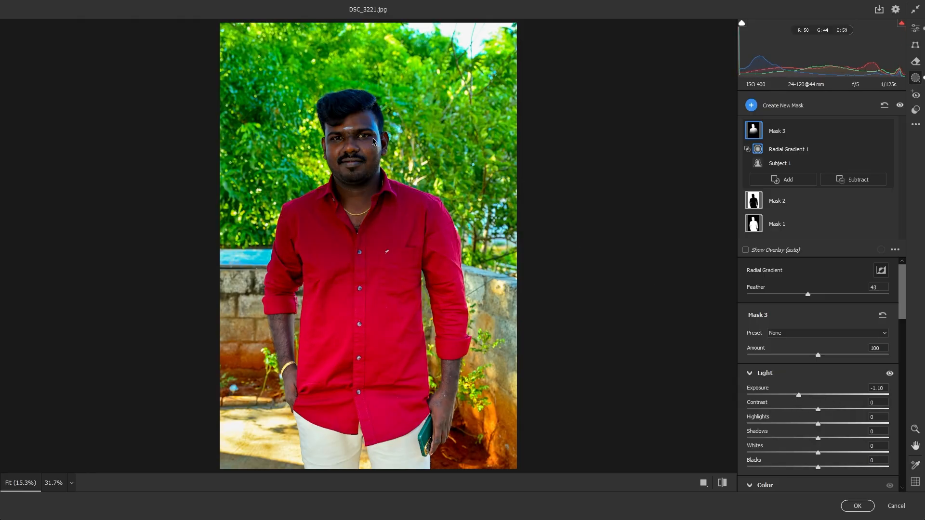
{"action": "key", "text": "ctrl+z"}
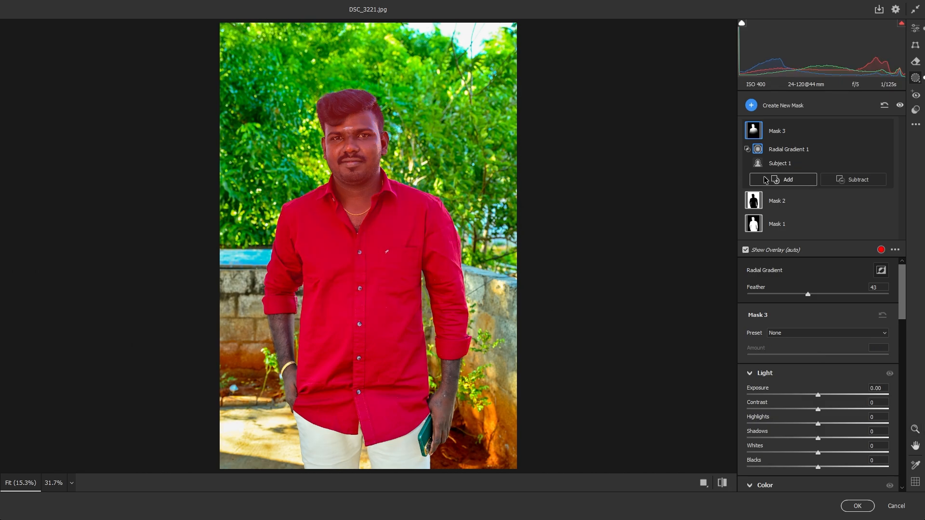
{"action": "key", "text": "ctrl+z"}
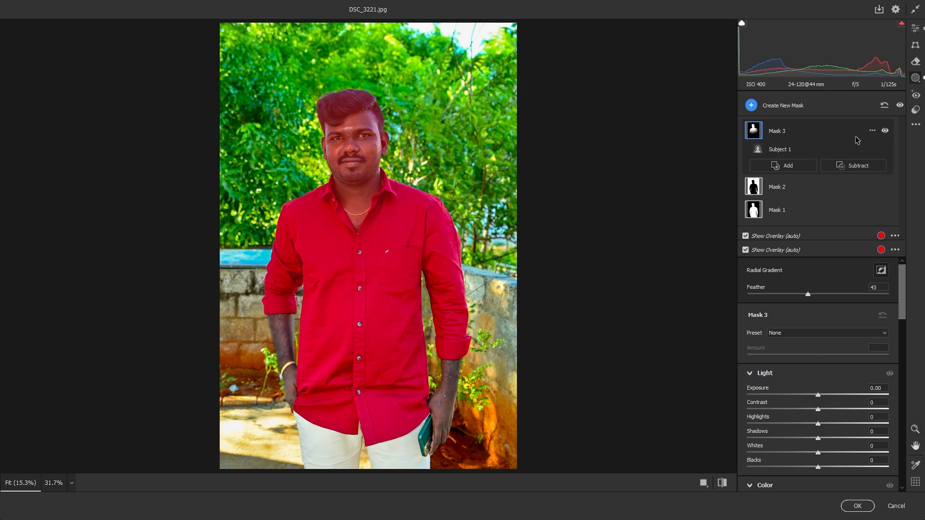
Try intersecting the subject mask with a linear gradient from the trousers up to the face at Exposure -2.50, and remove the gradient.
{"action": "left_click", "coordinate": [870, 134]}
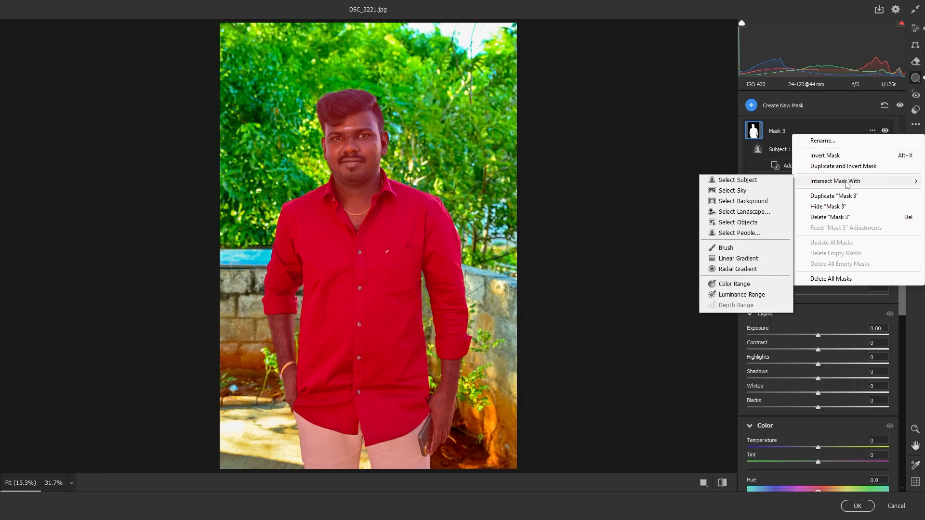
{"action": "left_click", "coordinate": [736, 260]}
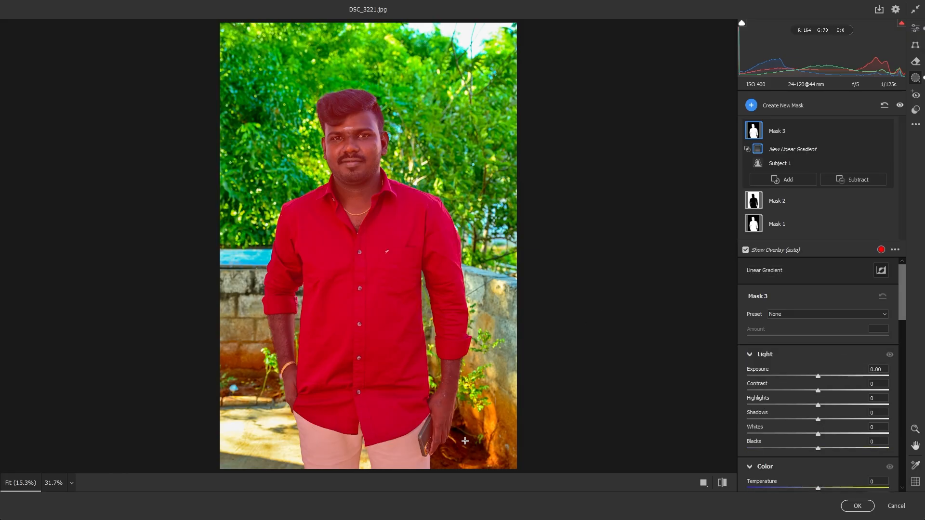
{"action": "left_click_drag", "start_coordinate": [369, 471], "coordinate": [364, 157]}
{"action": "left_click_drag", "start_coordinate": [817, 376], "coordinate": [774, 379]}
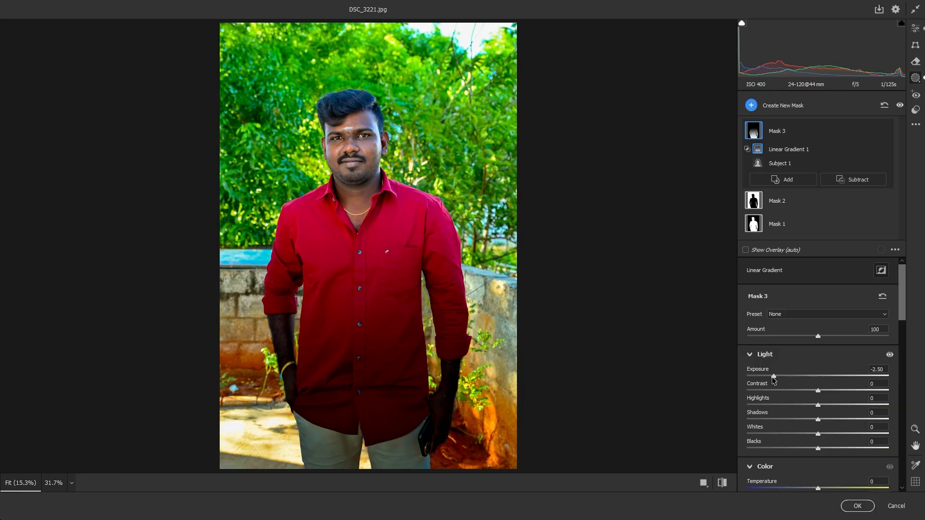
{"action": "double_click", "coordinate": [773, 377]}
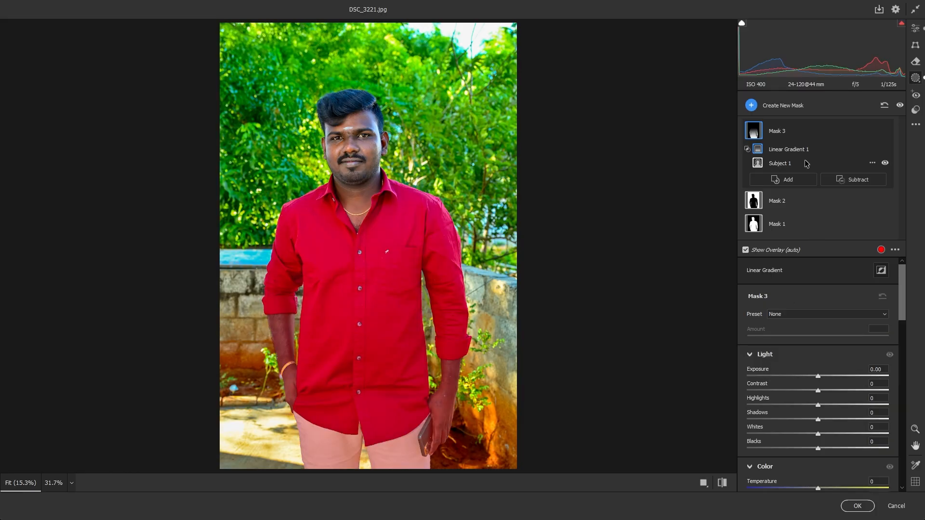
{"action": "key", "text": "Delete"}
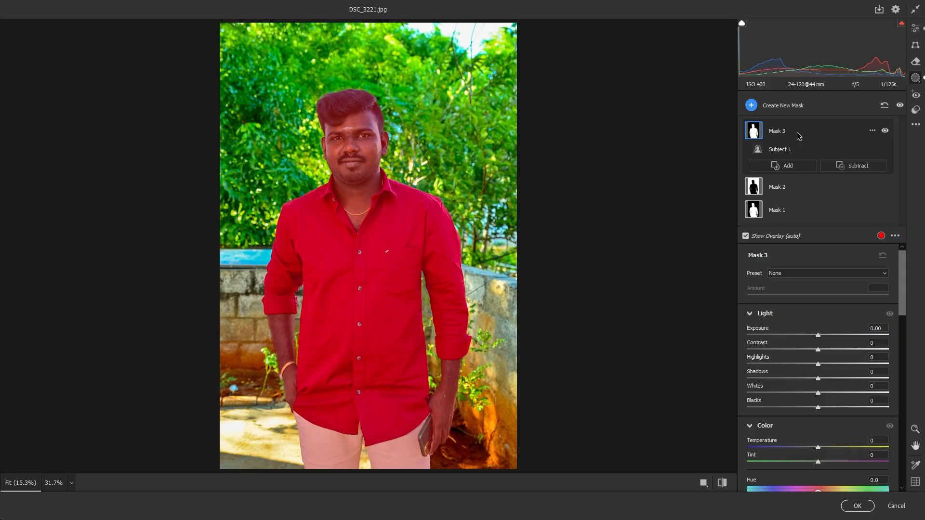
Invert the new subject mask and intersect it with a radial gradient drawn around the man's head and shoulders.
{"action": "left_click", "coordinate": [872, 131]}
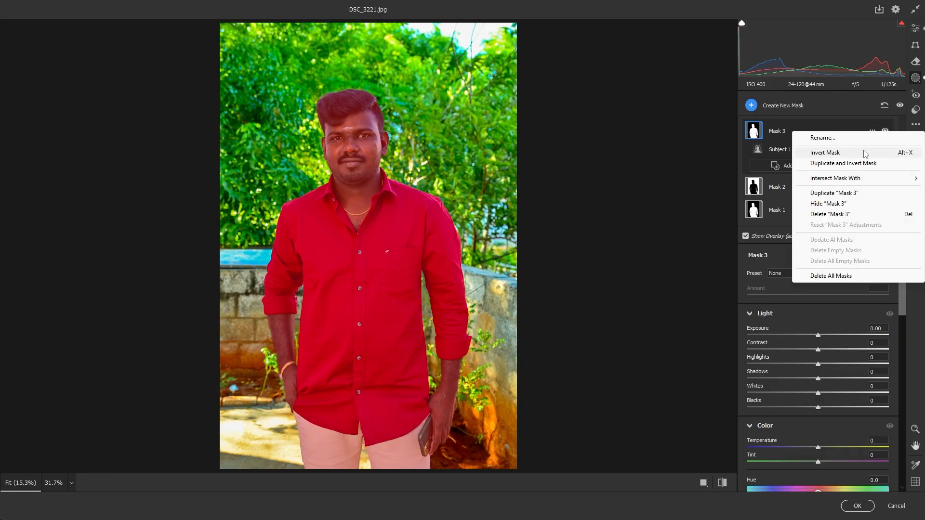
{"action": "left_click", "coordinate": [863, 154]}
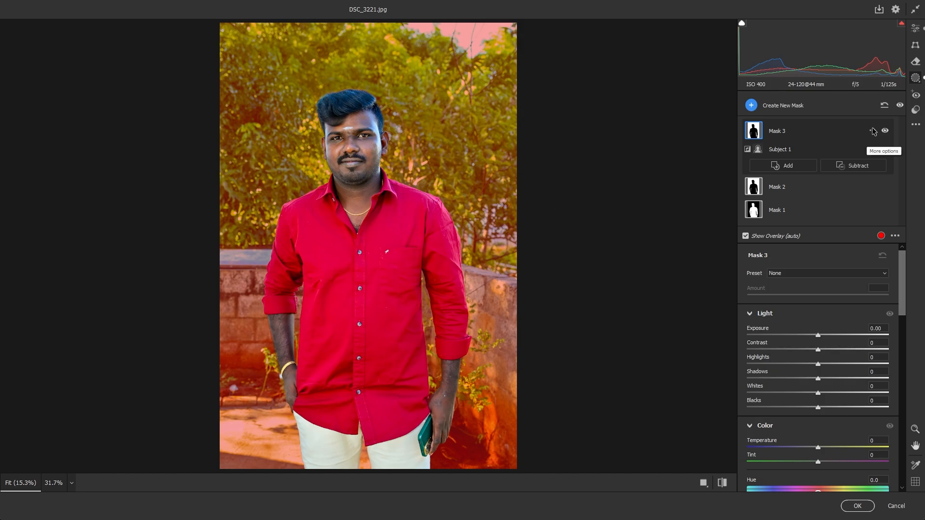
{"action": "left_click", "coordinate": [873, 132]}
{"action": "mouse_move", "coordinate": [863, 179]}
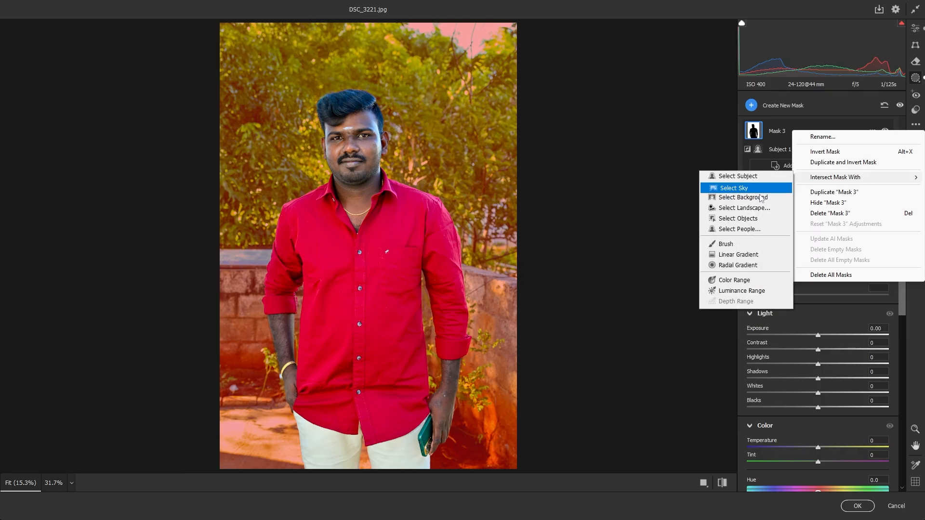
{"action": "left_click", "coordinate": [736, 267]}
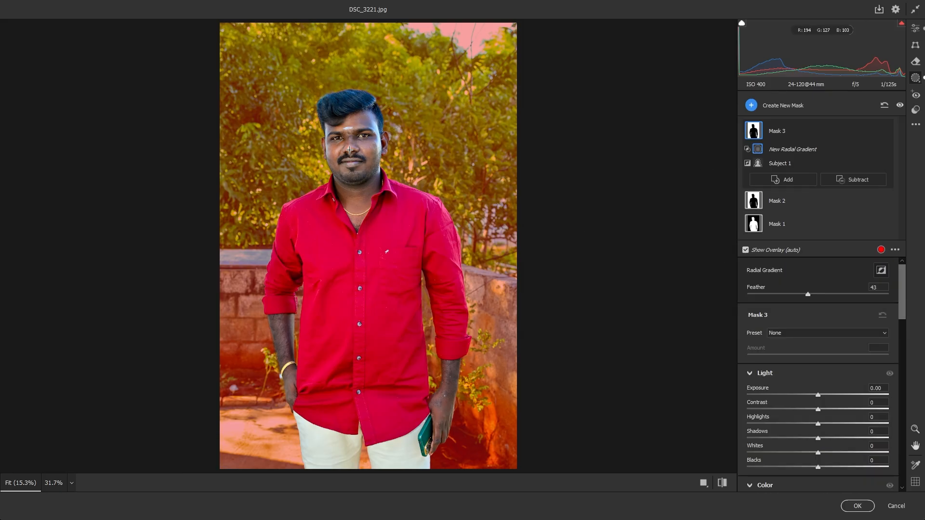
{"action": "left_click_drag", "start_coordinate": [355, 152], "coordinate": [427, 224]}
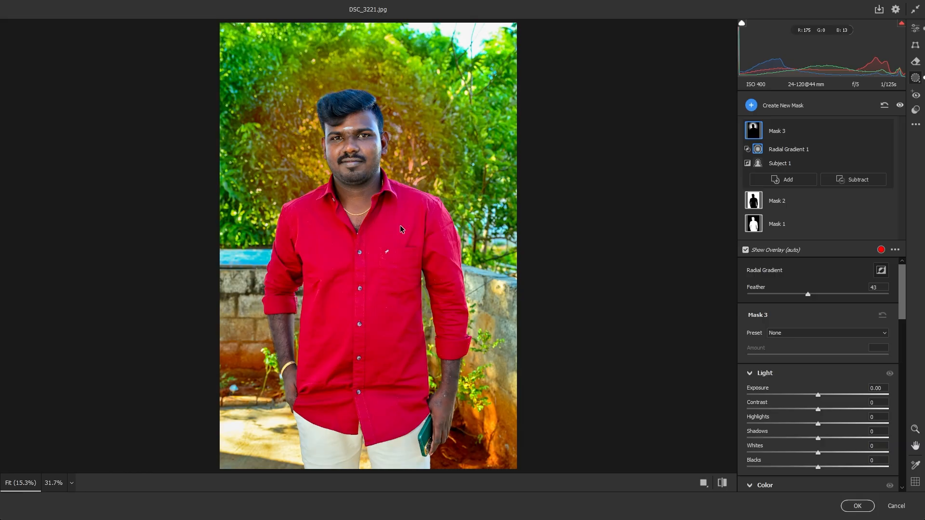
Set the head-area background mask's Exposure to +0.60, Contrast to +20, Shadows to -20, Temperature to +22 and Tint to -25.
{"action": "left_click_drag", "start_coordinate": [817, 396], "coordinate": [834, 396]}
{"action": "scroll", "coordinate": [831, 441], "scroll_direction": "down", "scroll_amount": 3}
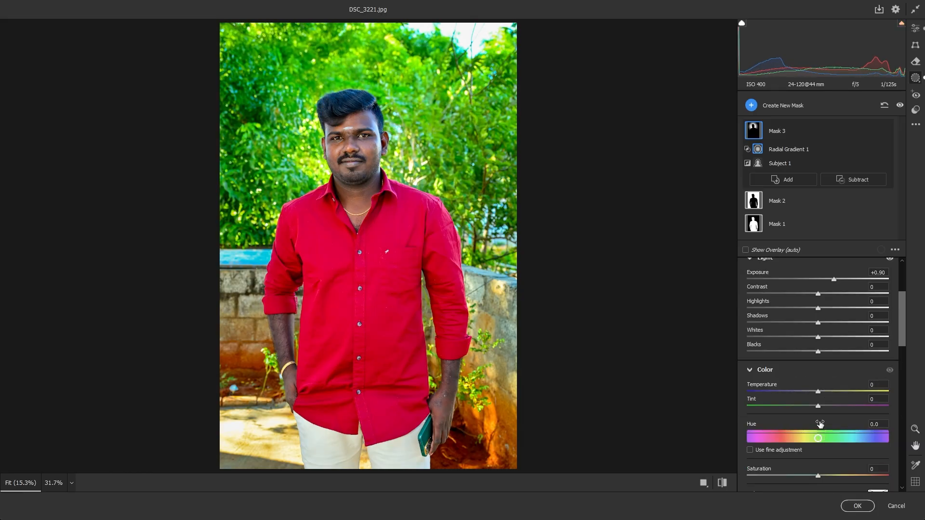
{"action": "left_click_drag", "start_coordinate": [831, 294], "coordinate": [826, 279]}
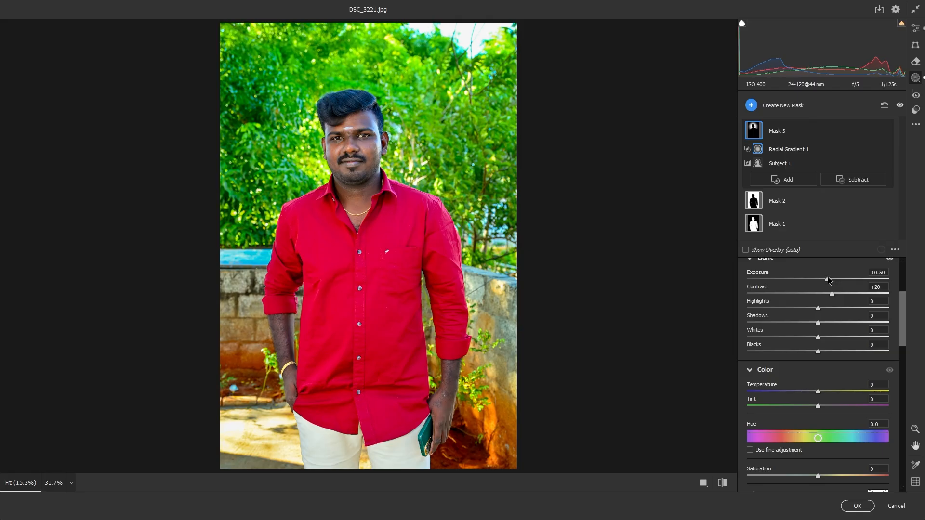
{"action": "left_click_drag", "start_coordinate": [818, 322], "coordinate": [805, 325]}
{"action": "left_click_drag", "start_coordinate": [817, 406], "coordinate": [800, 406]}
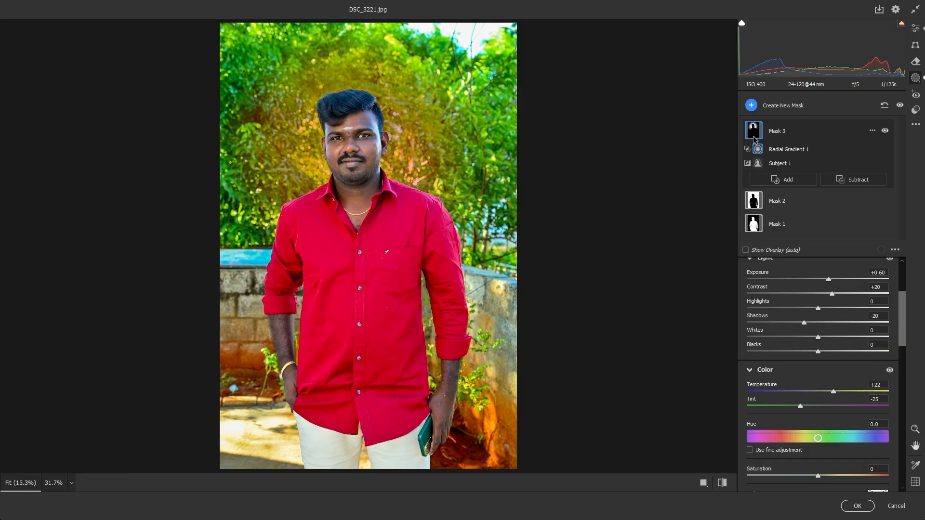
Toggle the visibility of the head-area background mask to compare the photo with and without its adjustments.
{"action": "left_click", "coordinate": [885, 132]}
{"action": "left_click", "coordinate": [886, 132]}
{"action": "left_click", "coordinate": [885, 131]}
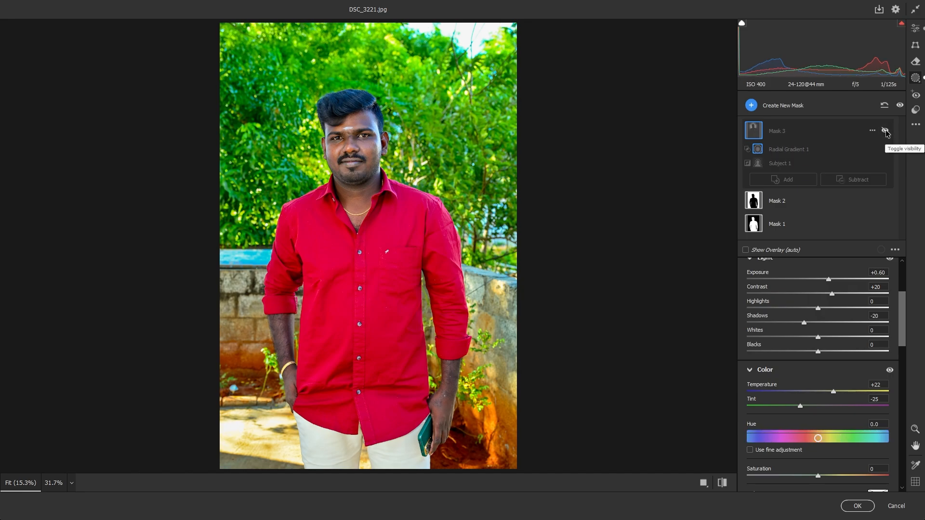
{"action": "left_click", "coordinate": [885, 132]}
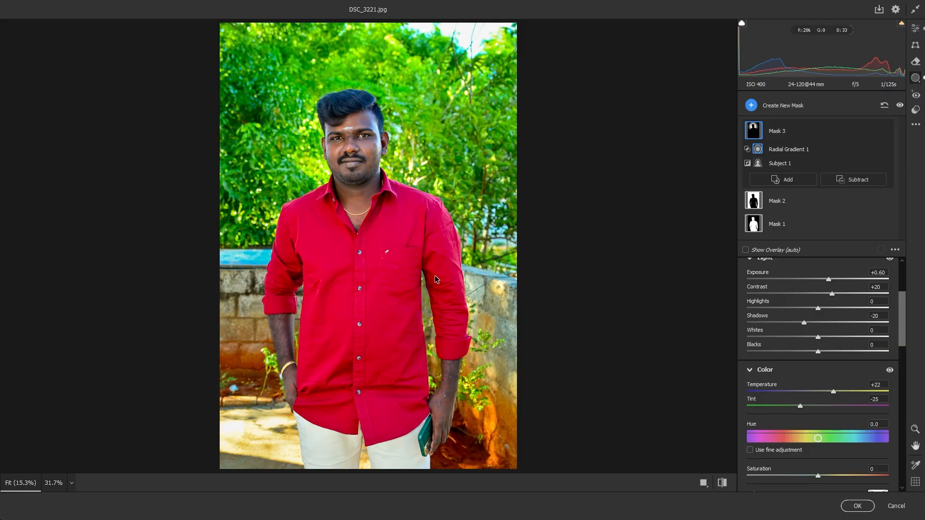
Create another Background mask as the fourth mask.
{"action": "left_click", "coordinate": [752, 105]}
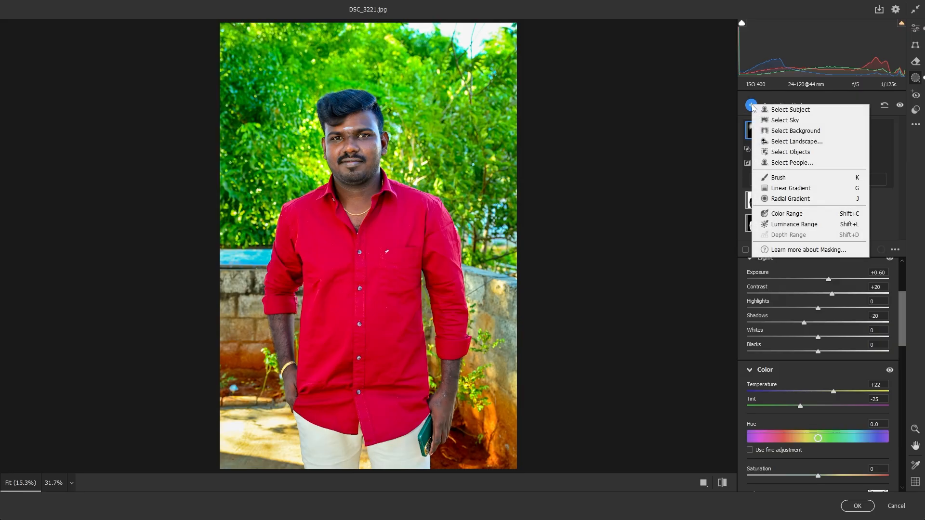
{"action": "left_click", "coordinate": [815, 160]}
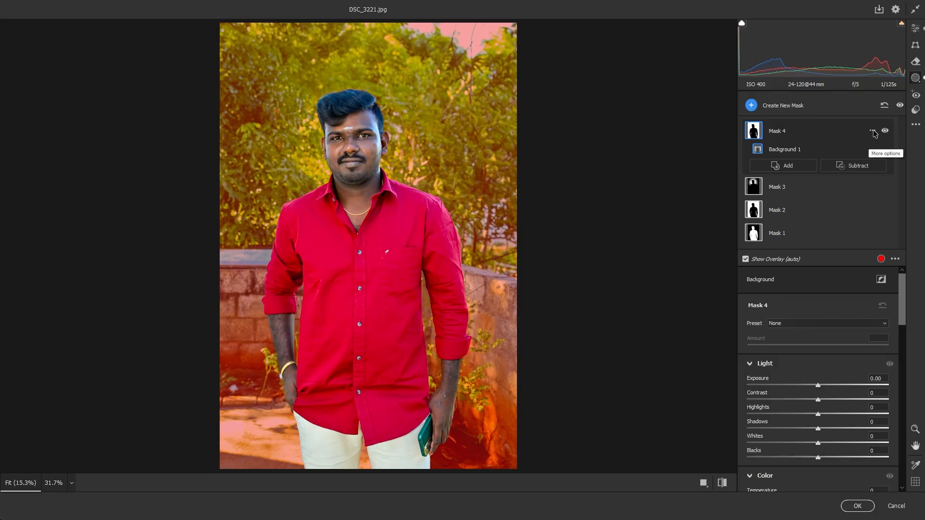
Try intersecting the fourth mask with a radial gradient drawn over the shirt and the area beside it, and delete the gradient.
{"action": "left_click", "coordinate": [873, 131]}
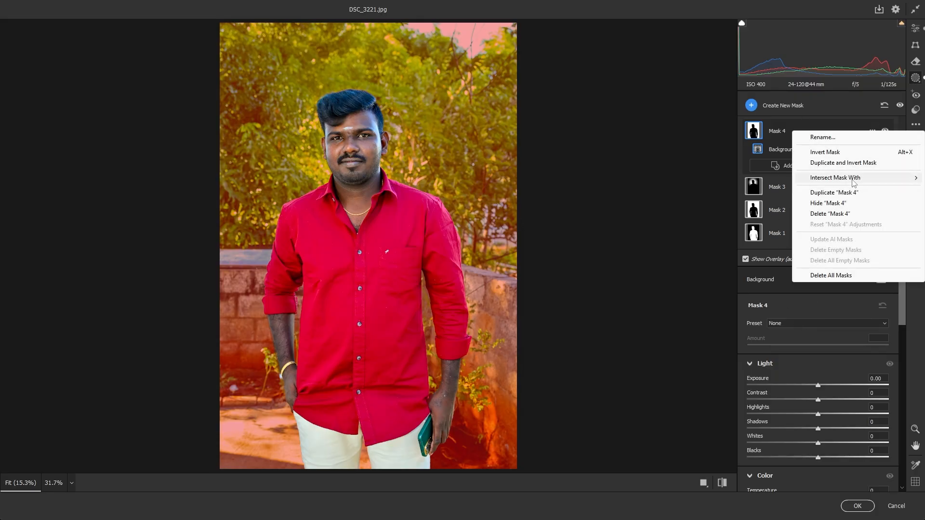
{"action": "mouse_move", "coordinate": [844, 179]}
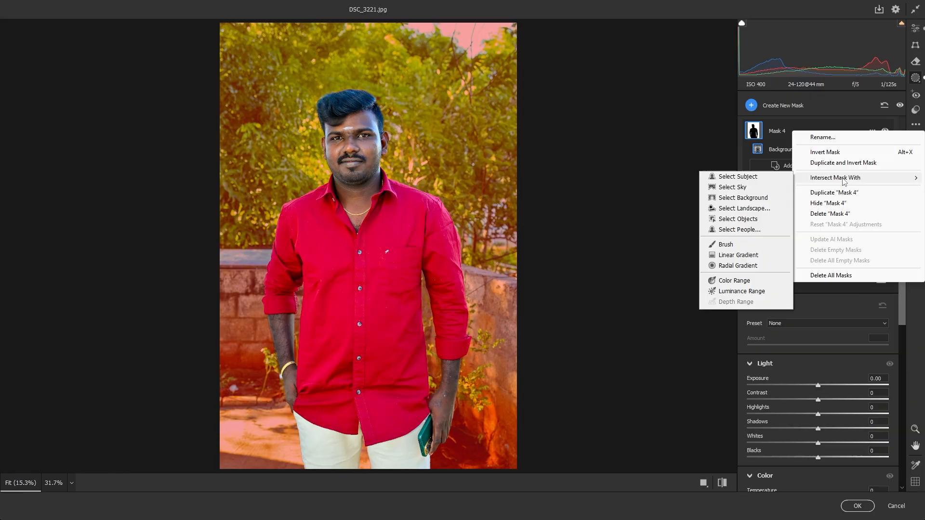
{"action": "left_click", "coordinate": [738, 272]}
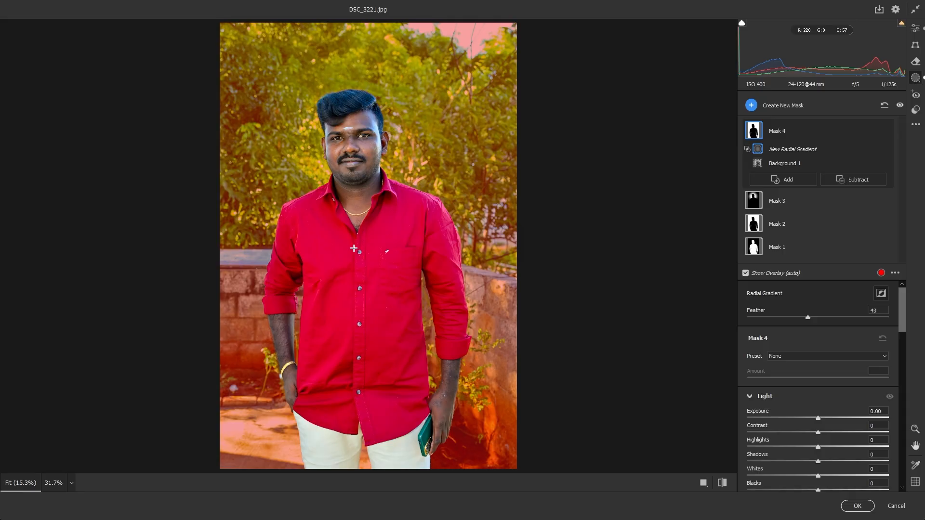
{"action": "left_click_drag", "start_coordinate": [384, 251], "coordinate": [453, 368]}
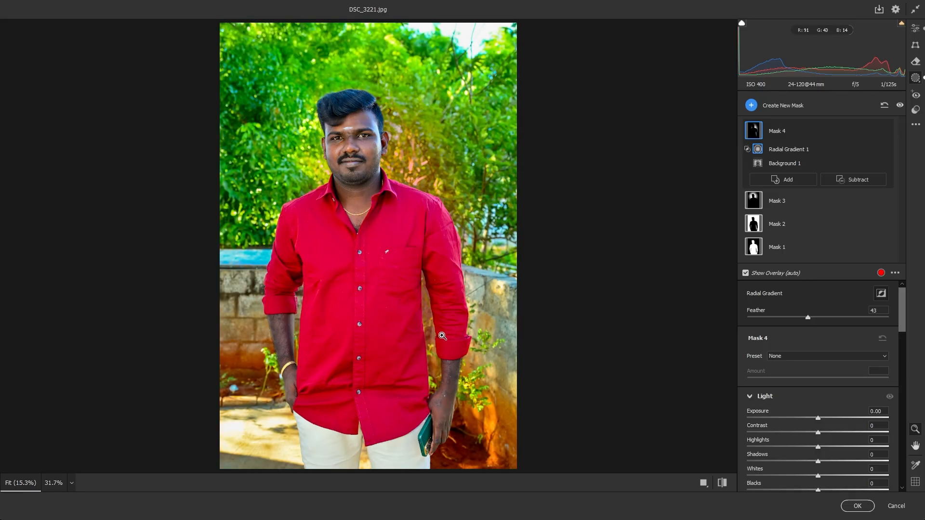
{"action": "key", "text": "Delete"}
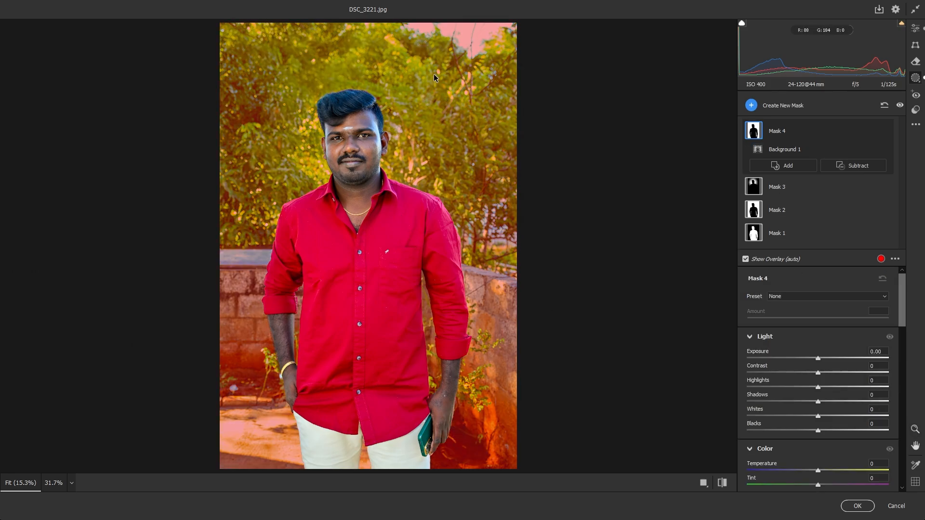
Intersect the fourth mask with a radial gradient drawn around the man, and invert the gradient's coverage so it targets the outer background.
{"action": "left_click", "coordinate": [873, 132]}
{"action": "mouse_move", "coordinate": [866, 178]}
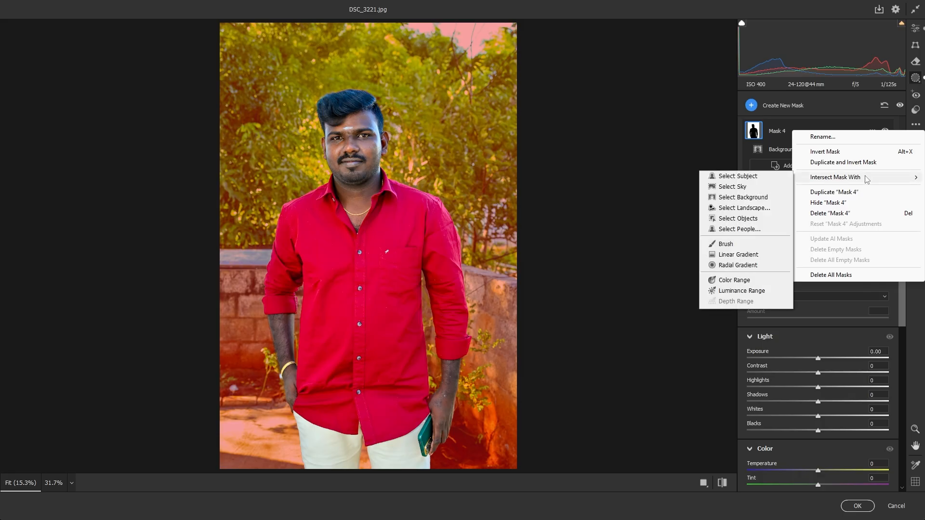
{"action": "left_click", "coordinate": [745, 266]}
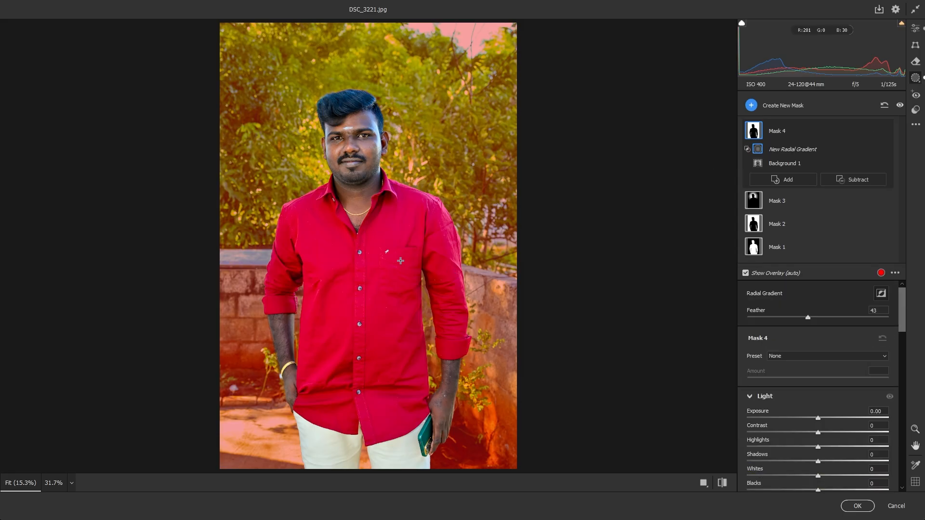
{"action": "left_click_drag", "start_coordinate": [353, 244], "coordinate": [443, 369]}
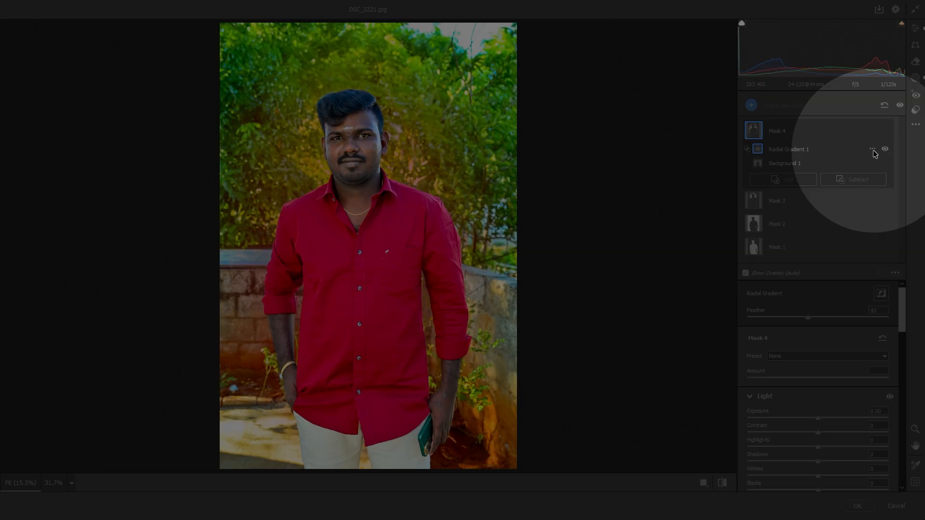
{"action": "left_click", "coordinate": [872, 149]}
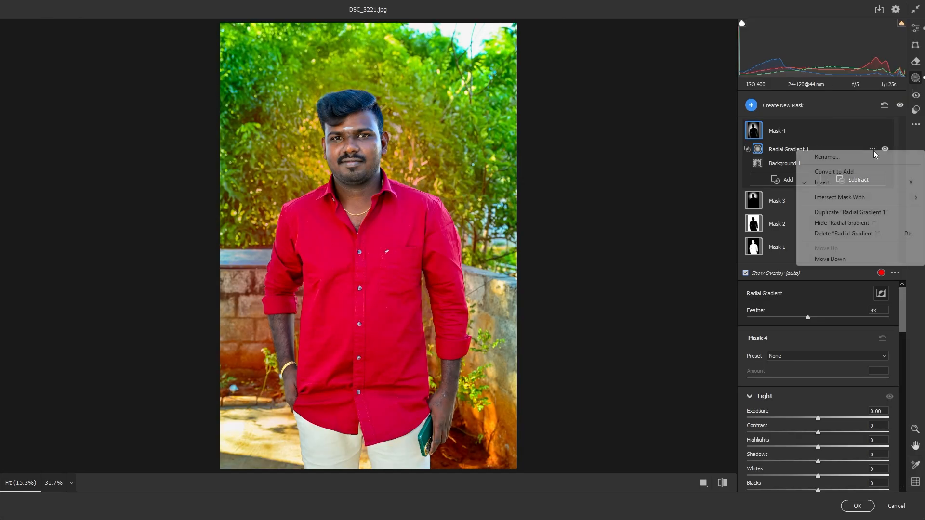
{"action": "left_click", "coordinate": [848, 186]}
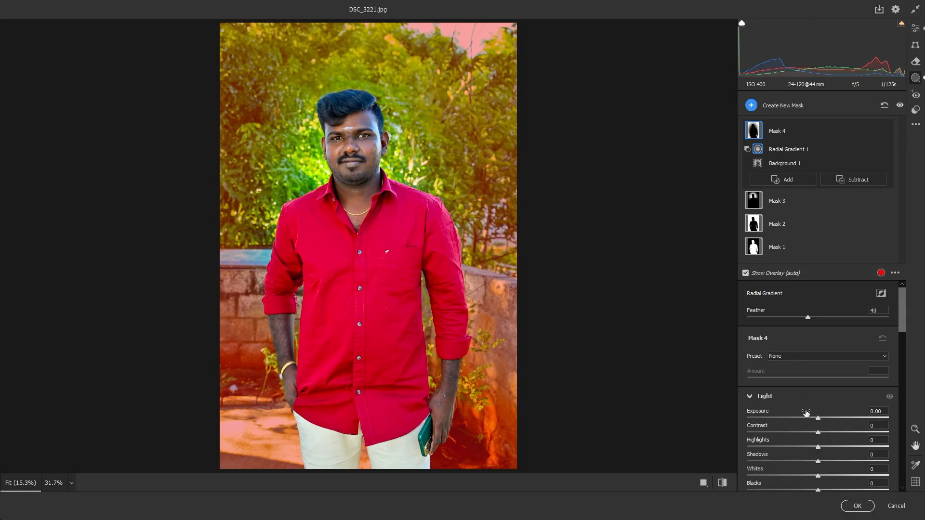
Set the outer-background mask's Exposure to -0.55, Highlights to -29, Shadows to +47 and Whites to -21.
{"action": "left_click_drag", "start_coordinate": [818, 418], "coordinate": [809, 419]}
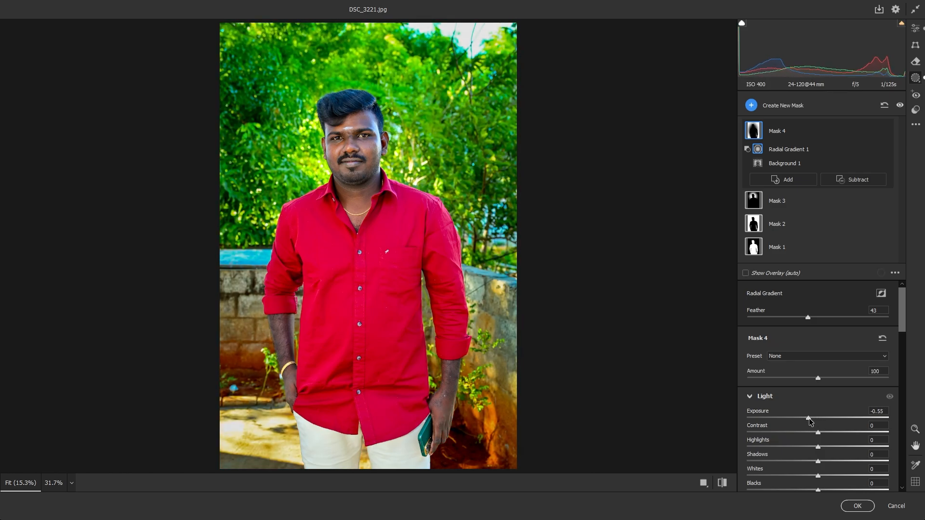
{"action": "left_click_drag", "start_coordinate": [818, 462], "coordinate": [797, 448]}
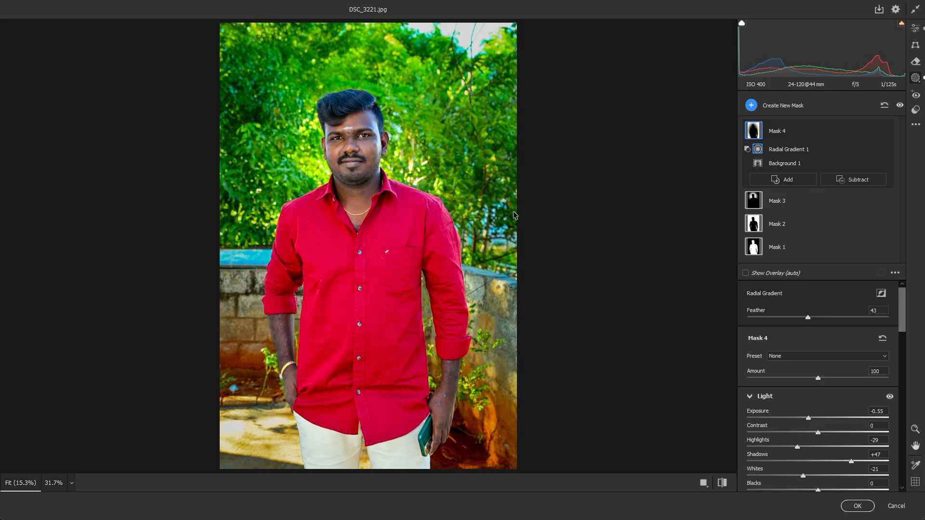
Raise the Exposure of Mask 3, the head-area background mask, to +0.65.
{"action": "left_click", "coordinate": [766, 200]}
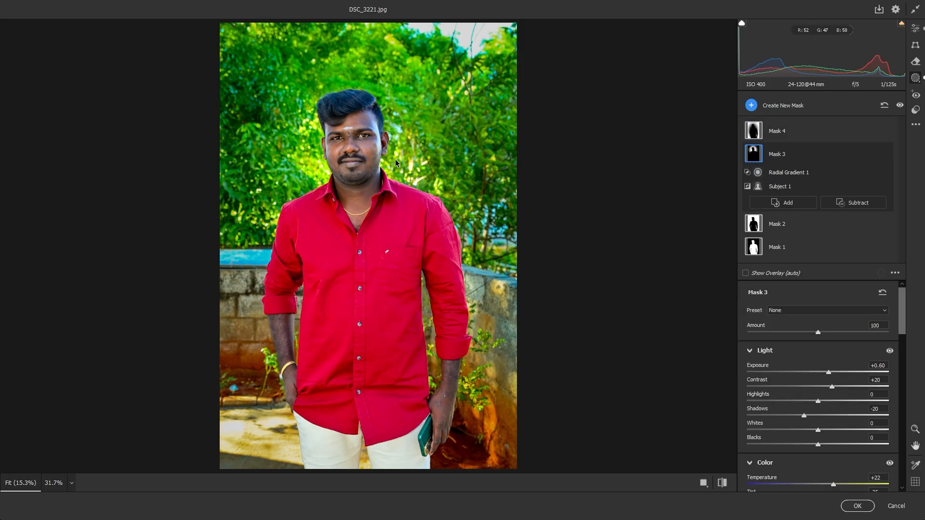
{"action": "left_click", "coordinate": [773, 174]}
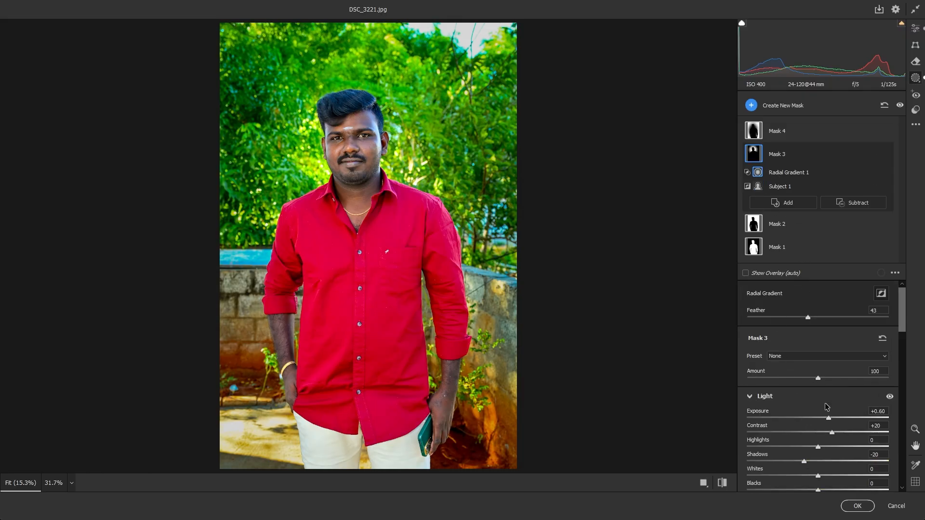
{"action": "mouse_move", "coordinate": [828, 418]}
{"action": "left_mouse_down"}
{"action": "mouse_move", "coordinate": [838, 418]}
{"action": "mouse_move", "coordinate": [829, 418]}
{"action": "left_mouse_up"}
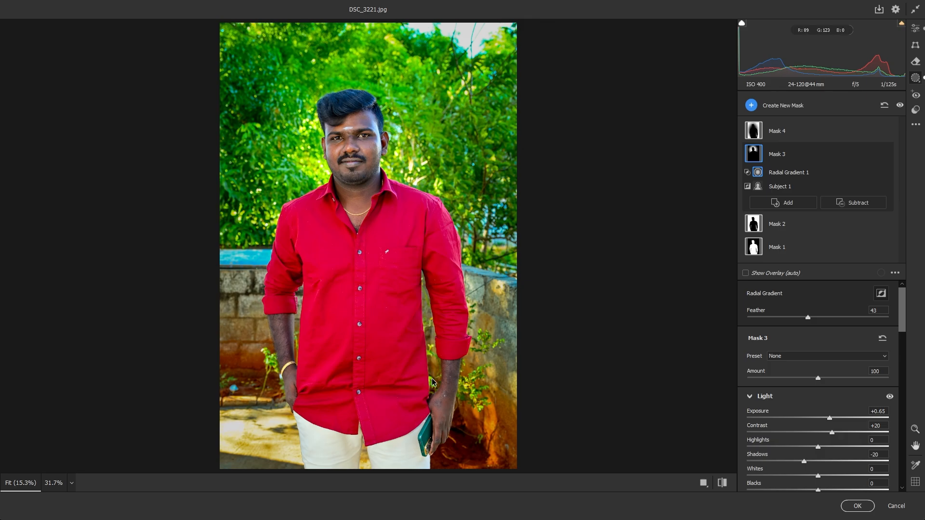
Create a people mask that covers only the man's Body Skin.
{"action": "left_click", "coordinate": [751, 106]}
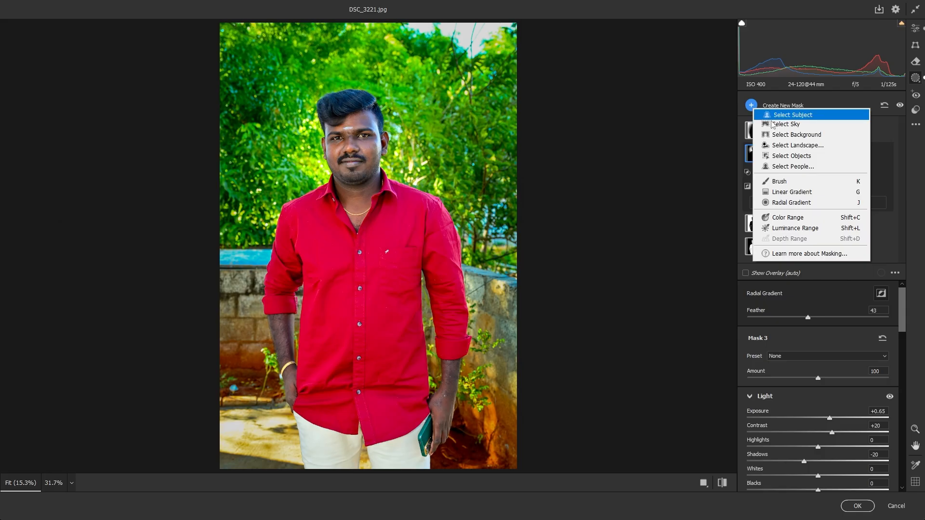
{"action": "left_click", "coordinate": [822, 172]}
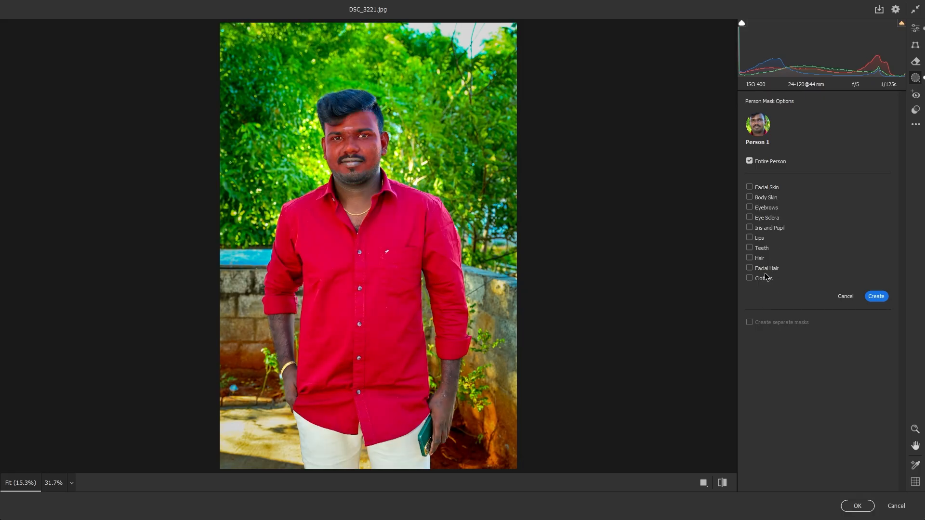
{"action": "left_click", "coordinate": [765, 198]}
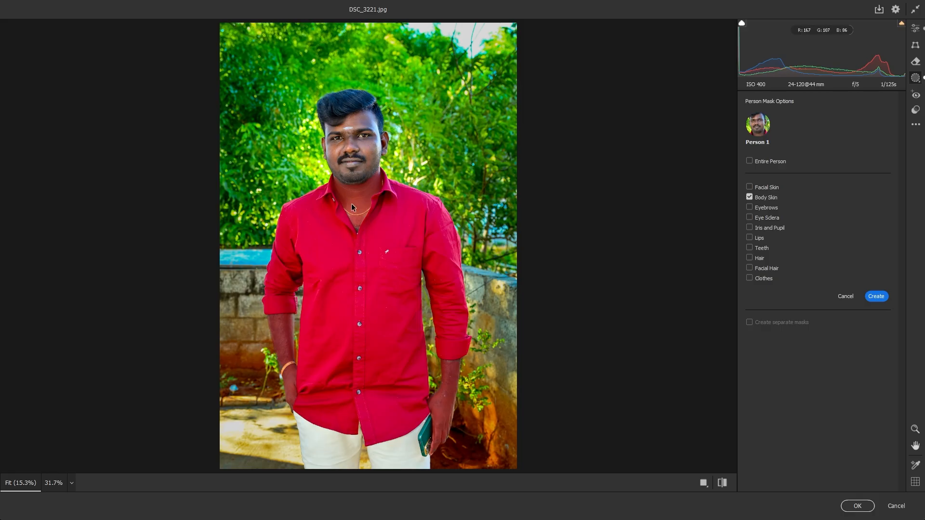
{"action": "left_click", "coordinate": [879, 297]}
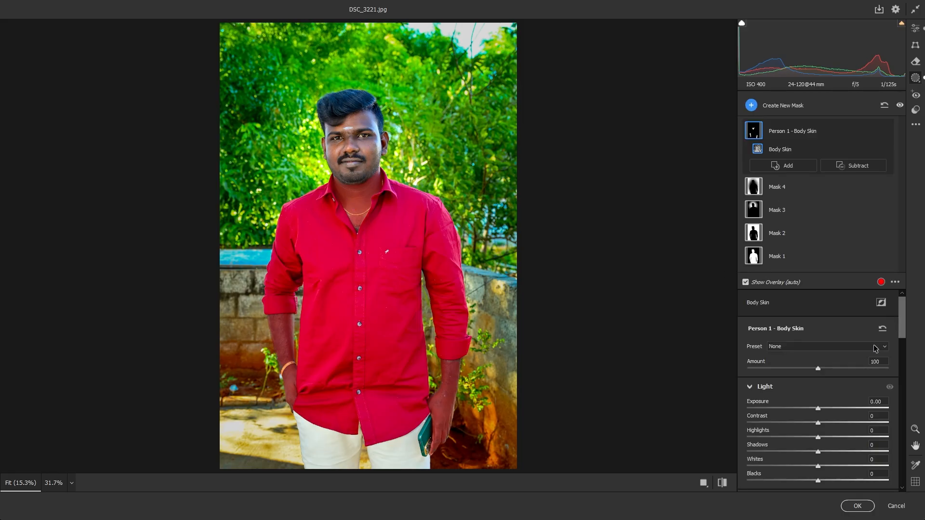
Set the Body Skin mask's Exposure to +0.40, Shadows to +13, Blacks to -18 and Temperature to +9.
{"action": "mouse_move", "coordinate": [817, 409]}
{"action": "left_mouse_down"}
{"action": "mouse_move", "coordinate": [854, 408]}
{"action": "mouse_move", "coordinate": [812, 409]}
{"action": "mouse_move", "coordinate": [823, 410]}
{"action": "left_mouse_up"}
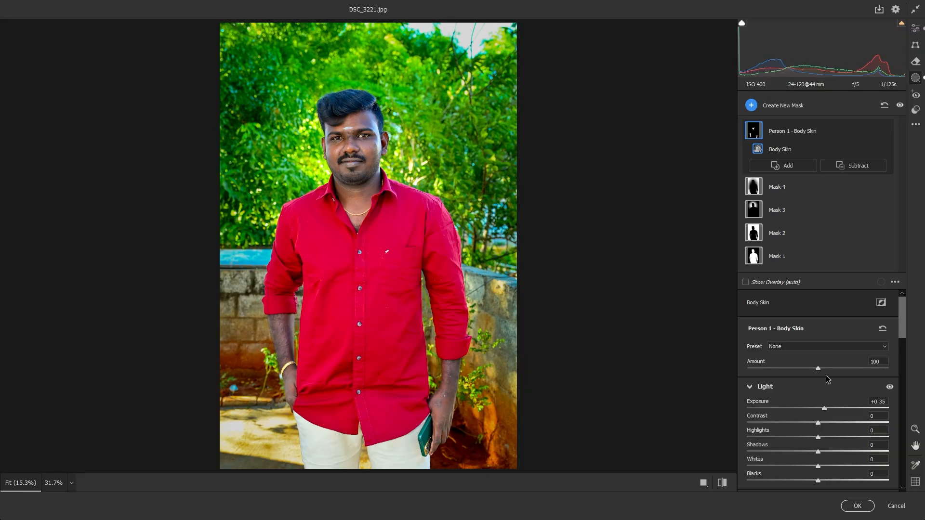
{"action": "scroll", "coordinate": [828, 380], "scroll_direction": "down", "scroll_amount": 3}
{"action": "left_click_drag", "start_coordinate": [818, 335], "coordinate": [805, 365]}
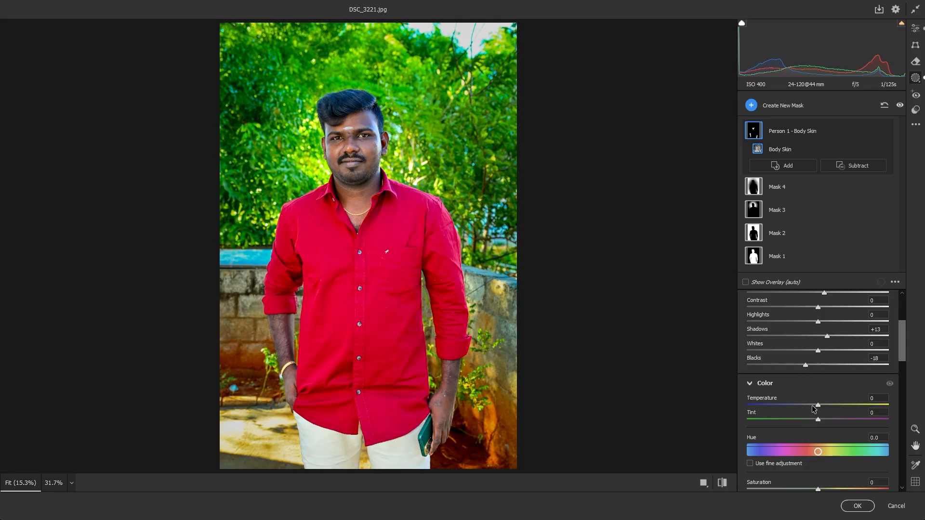
{"action": "left_click_drag", "start_coordinate": [812, 409], "coordinate": [826, 407]}
{"action": "scroll", "coordinate": [867, 365], "scroll_direction": "up", "scroll_amount": 1}
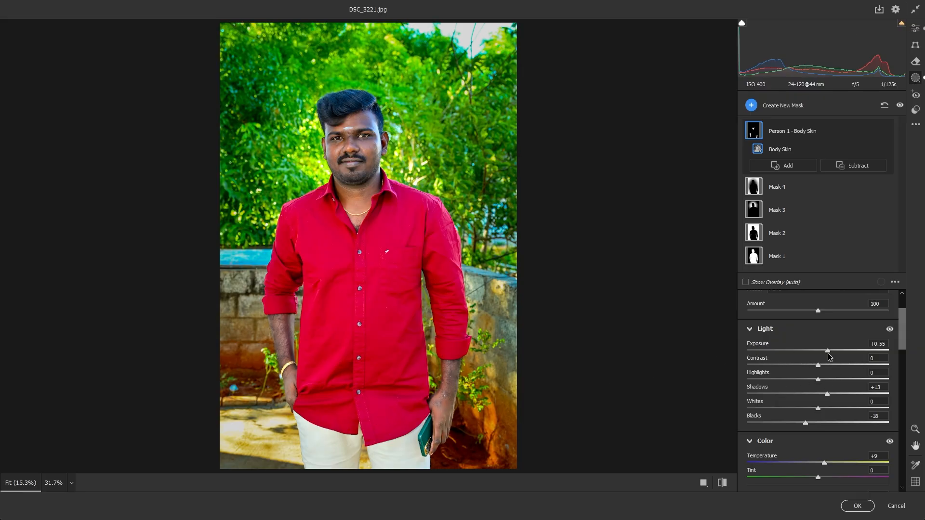
{"action": "left_click_drag", "start_coordinate": [828, 355], "coordinate": [826, 354]}
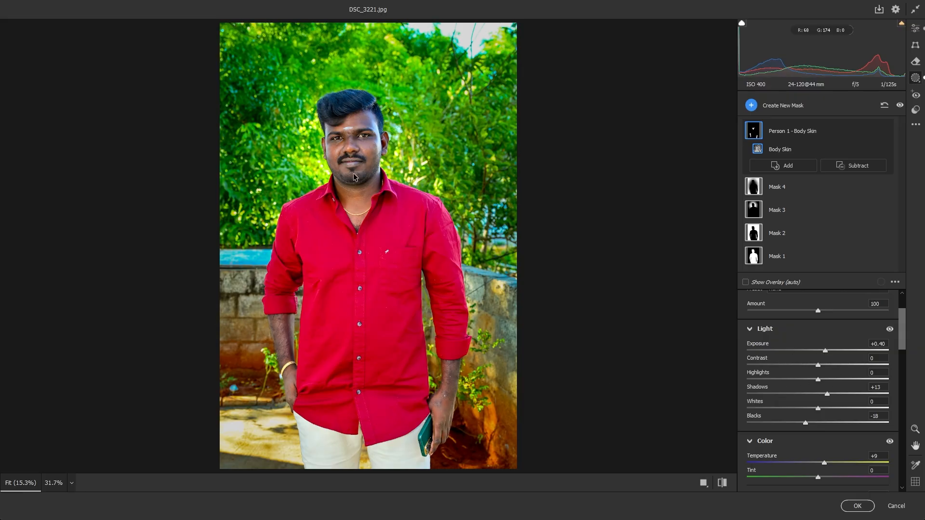
Create a people mask that covers only the man's Facial Skin.
{"action": "left_click", "coordinate": [751, 106]}
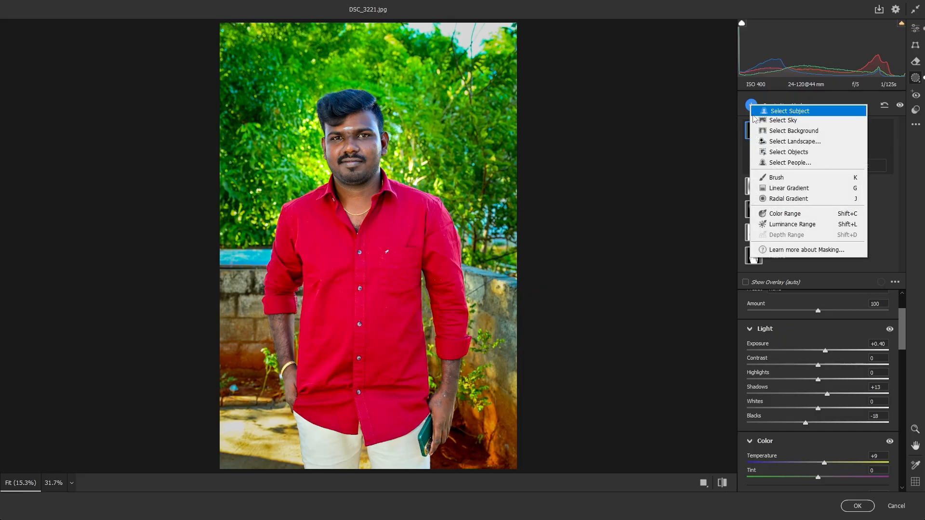
{"action": "left_click", "coordinate": [790, 165]}
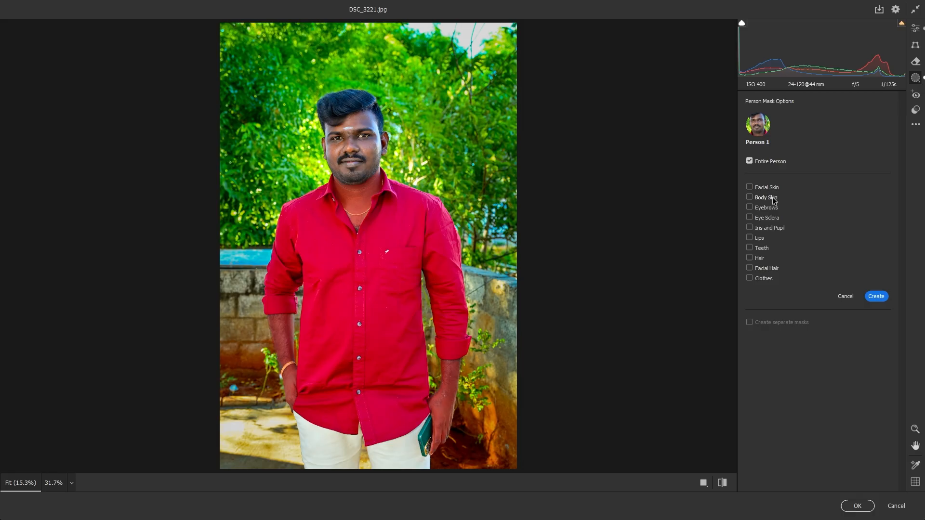
{"action": "left_click", "coordinate": [769, 188]}
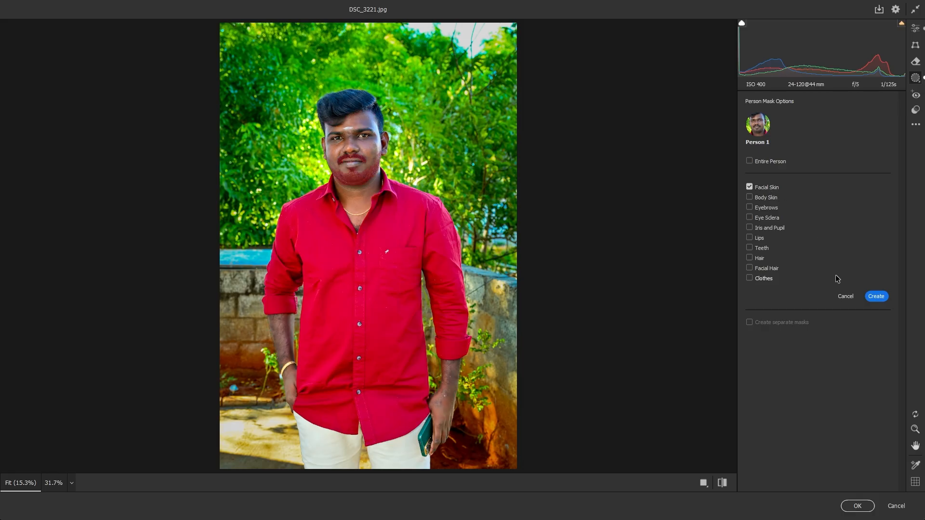
{"action": "left_click", "coordinate": [876, 298]}
Set the Facial Skin mask's Exposure to +0.25 and Temperature to +16, checking the face up close.
{"action": "left_click_drag", "start_coordinate": [817, 413], "coordinate": [823, 421]}
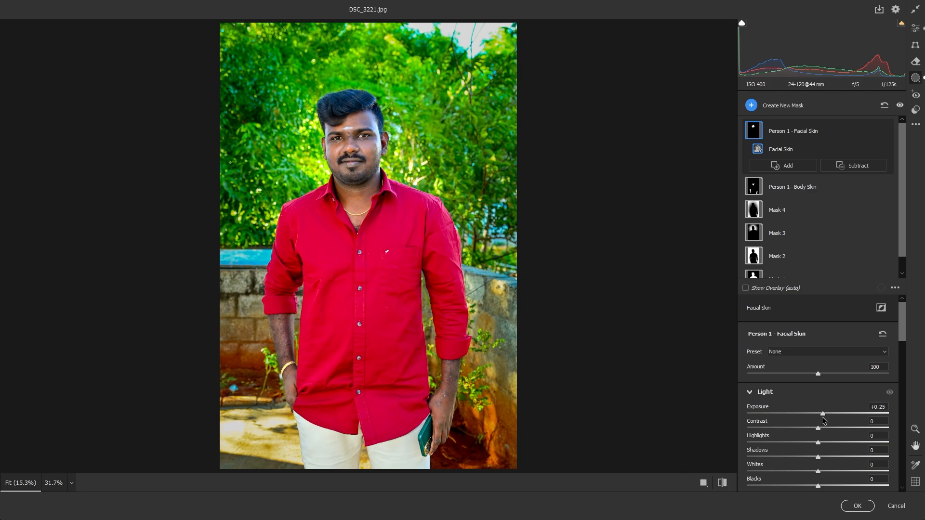
{"action": "scroll", "coordinate": [822, 440], "scroll_direction": "down", "scroll_amount": 1}
{"action": "left_click_drag", "start_coordinate": [818, 468], "coordinate": [825, 470]}
{"action": "key", "text": "z"}
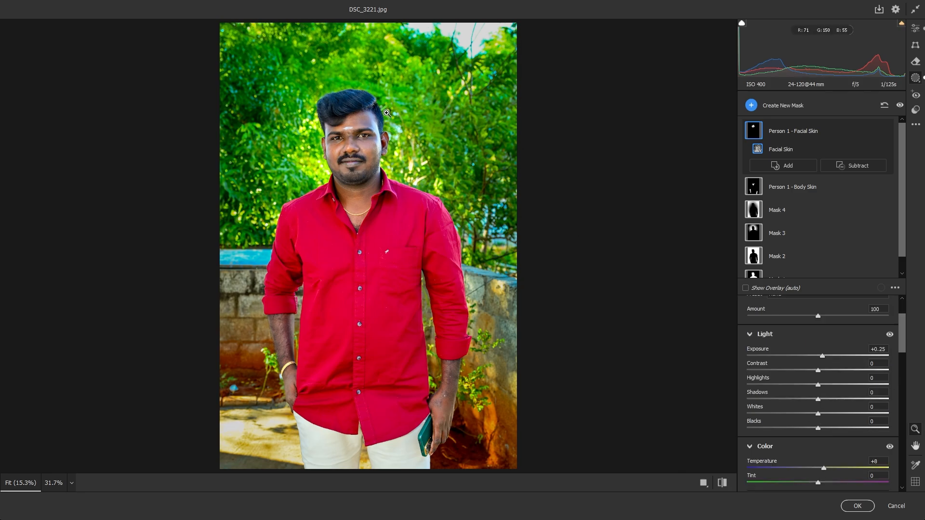
{"action": "left_click", "coordinate": [350, 123]}
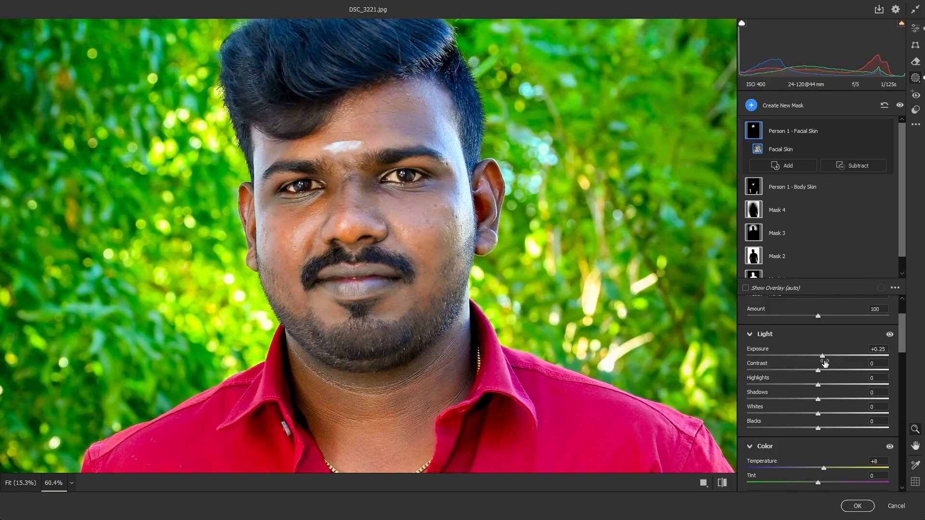
{"action": "left_click_drag", "start_coordinate": [824, 469], "coordinate": [828, 467]}
{"action": "left_click", "coordinate": [409, 261], "text": "alt"}
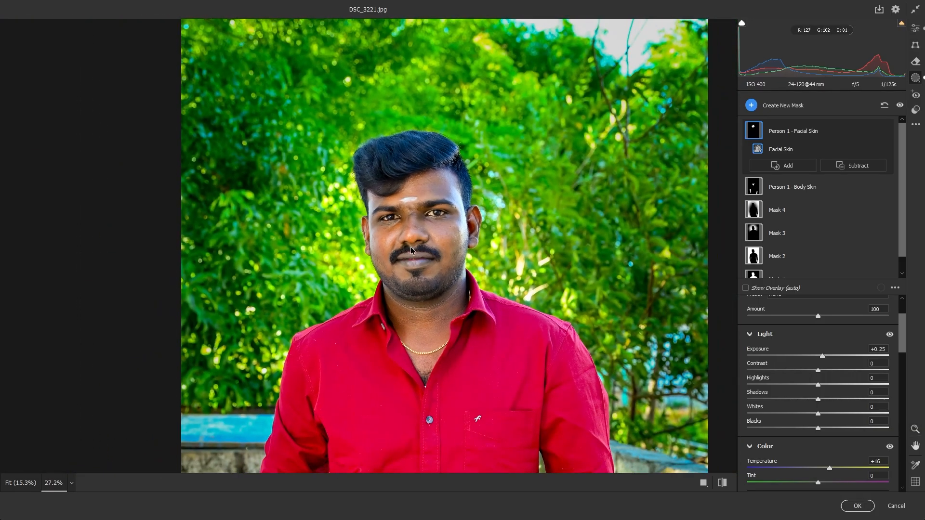
{"action": "left_click", "coordinate": [413, 249], "text": "alt"}
Create a people mask that covers only the whites of the man's eyes with the Eye Sclera option.
{"action": "left_click", "coordinate": [366, 137]}
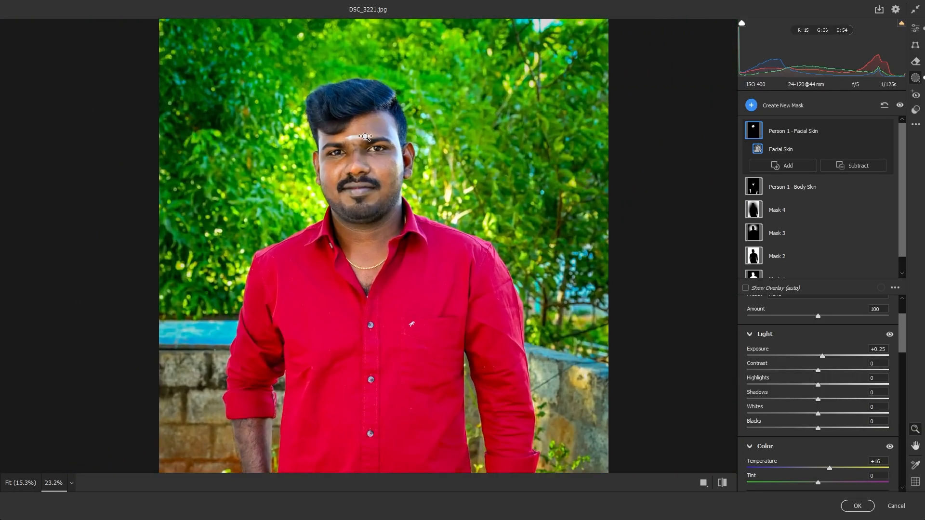
{"action": "left_click", "coordinate": [405, 173]}
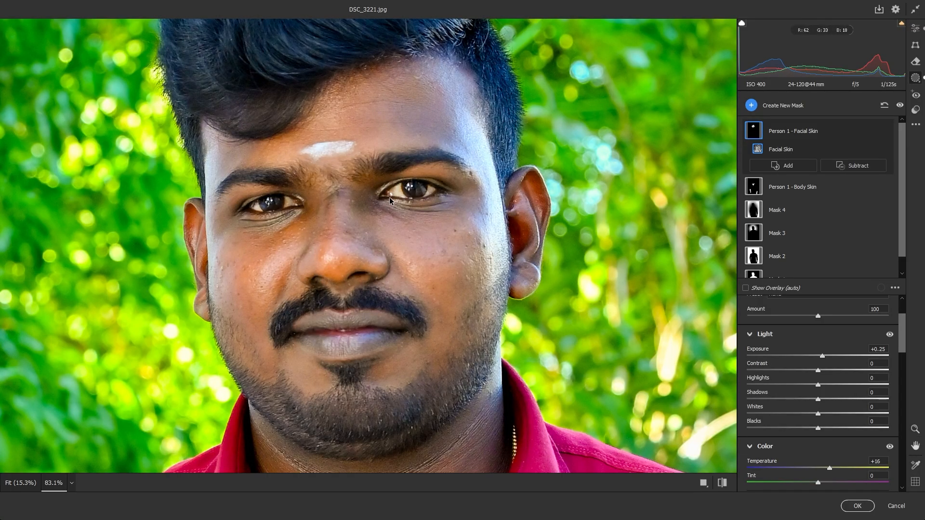
{"action": "left_click", "coordinate": [767, 105]}
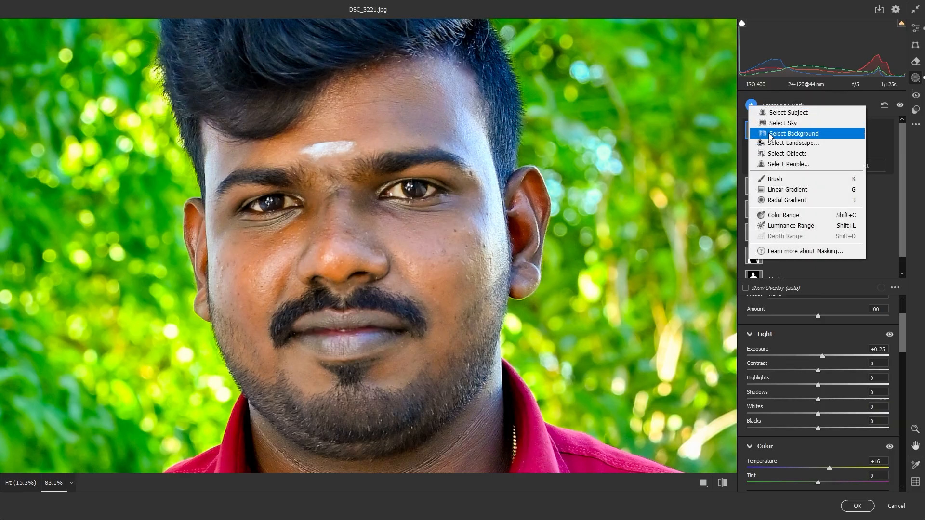
{"action": "left_click", "coordinate": [779, 166]}
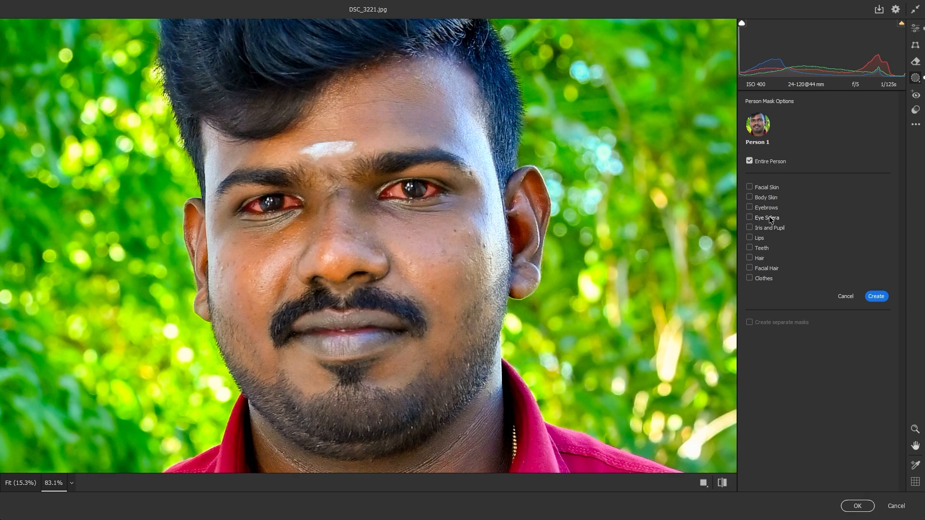
{"action": "left_click", "coordinate": [769, 216]}
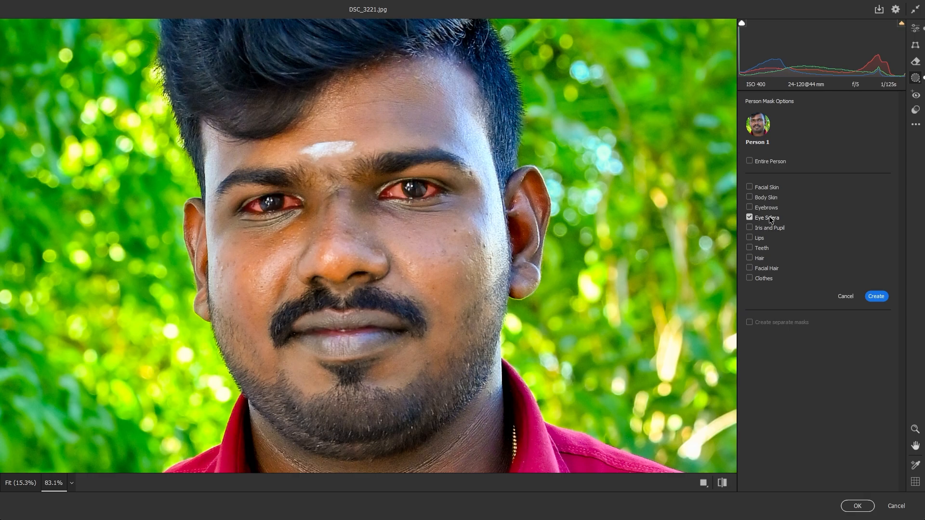
{"action": "left_click", "coordinate": [876, 296]}
Set the Eye Sclera mask's Exposure to +0.50 and Temperature to -17.
{"action": "scroll", "coordinate": [837, 423], "scroll_direction": "down", "scroll_amount": 2}
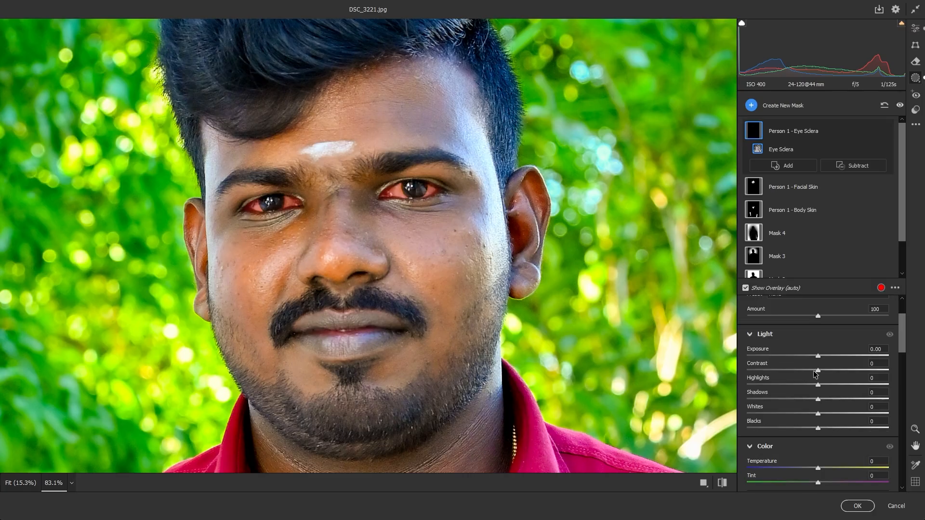
{"action": "left_click_drag", "start_coordinate": [821, 356], "coordinate": [827, 357]}
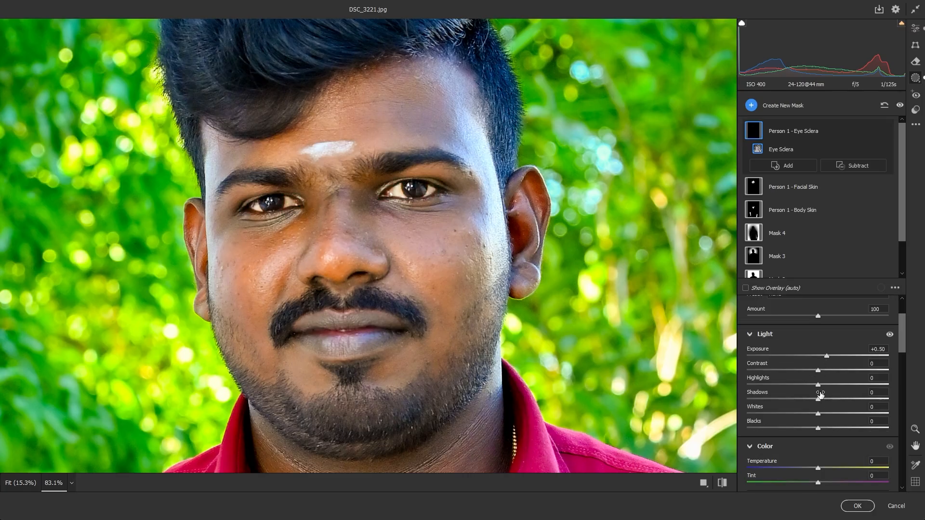
{"action": "left_click_drag", "start_coordinate": [810, 466], "coordinate": [805, 466]}
Compare the whole photo before and after the edits side by side.
{"action": "key", "text": "q"}
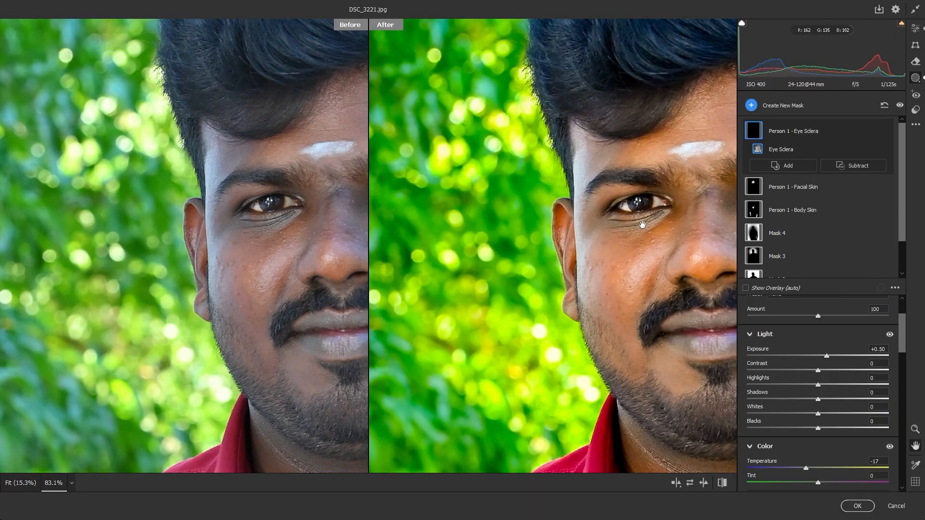
{"action": "key", "text": "ctrl+0"}
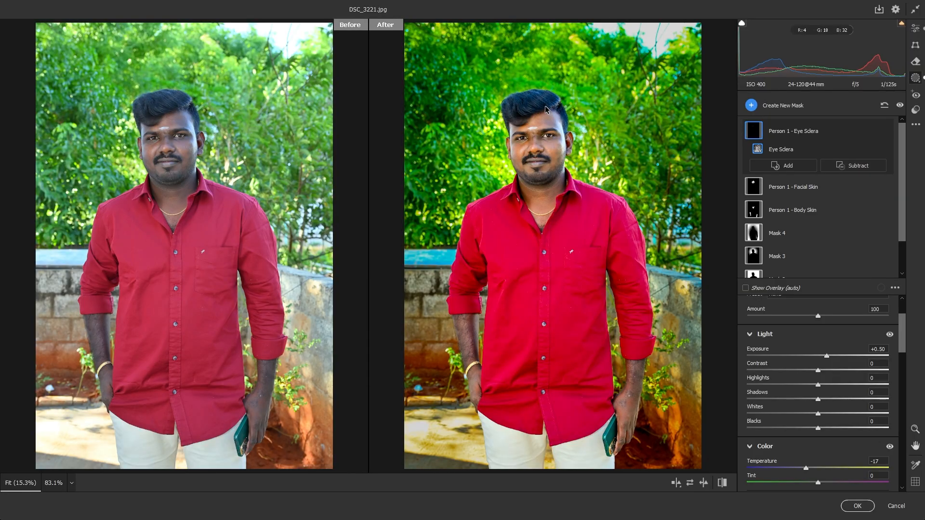
Create a people mask that covers only the man's hair with the Hair option.
{"action": "left_click", "coordinate": [751, 105]}
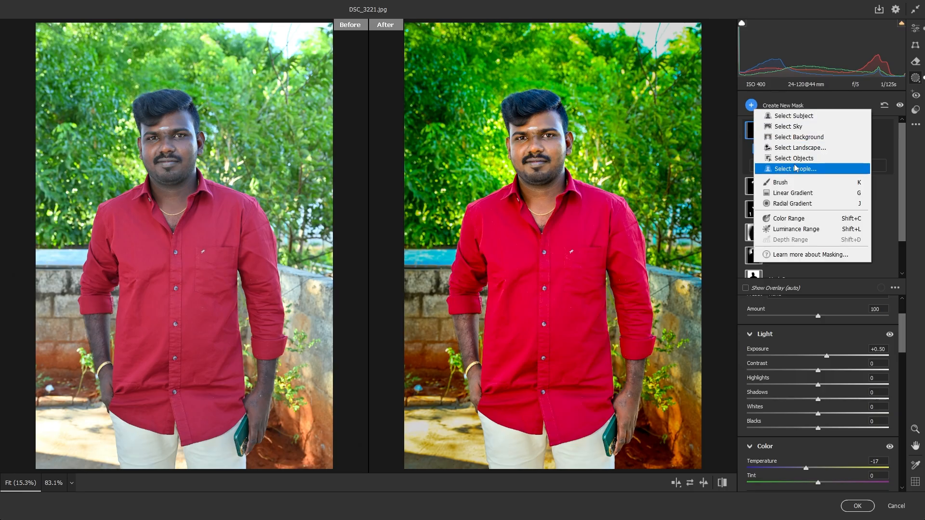
{"action": "key", "text": "Escape"}
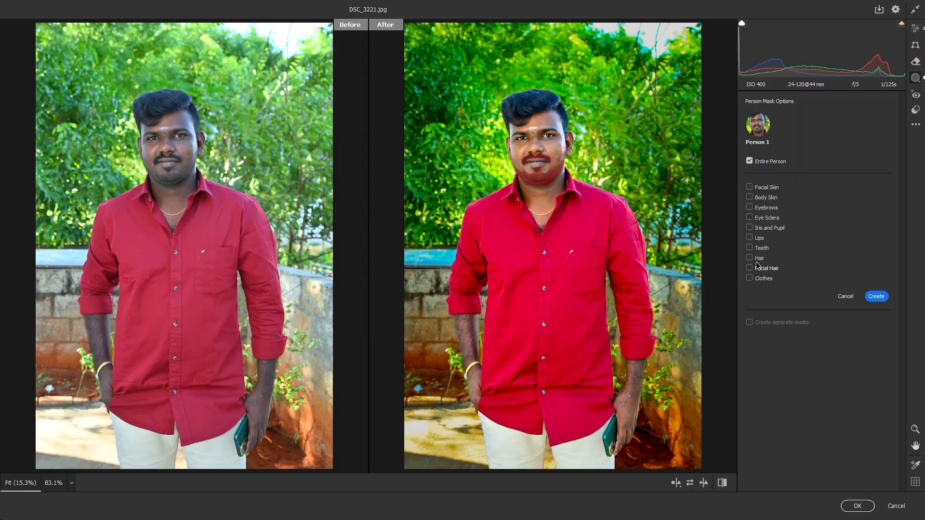
{"action": "left_click", "coordinate": [757, 260]}
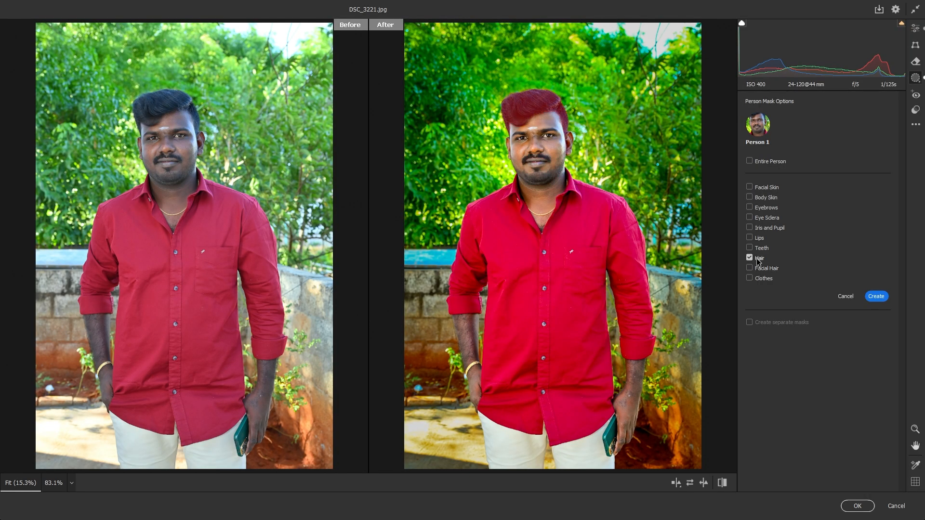
{"action": "left_click", "coordinate": [876, 297]}
Set the Hair mask's Blacks to -20 and compare the face up close before and after.
{"action": "scroll", "coordinate": [810, 431], "scroll_direction": "down", "scroll_amount": 3}
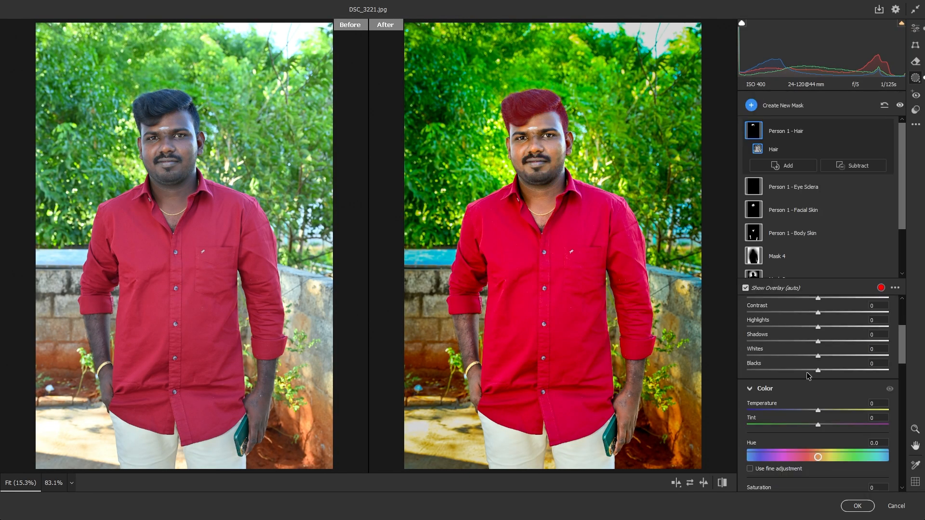
{"action": "mouse_move", "coordinate": [807, 370]}
{"action": "left_mouse_down"}
{"action": "mouse_move", "coordinate": [817, 372]}
{"action": "mouse_move", "coordinate": [803, 372]}
{"action": "left_mouse_up"}
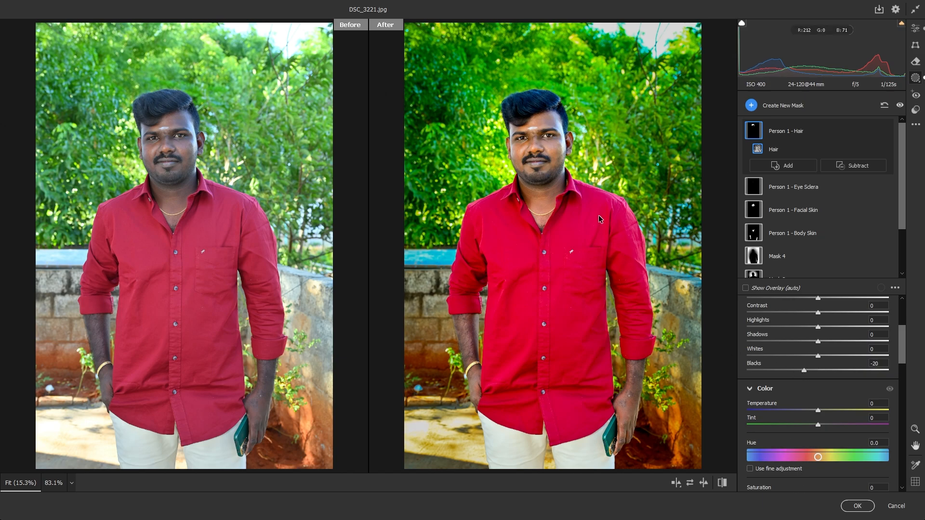
{"action": "key", "text": "z"}
{"action": "left_click_drag", "start_coordinate": [158, 129], "coordinate": [243, 207]}
{"action": "key", "text": "z"}
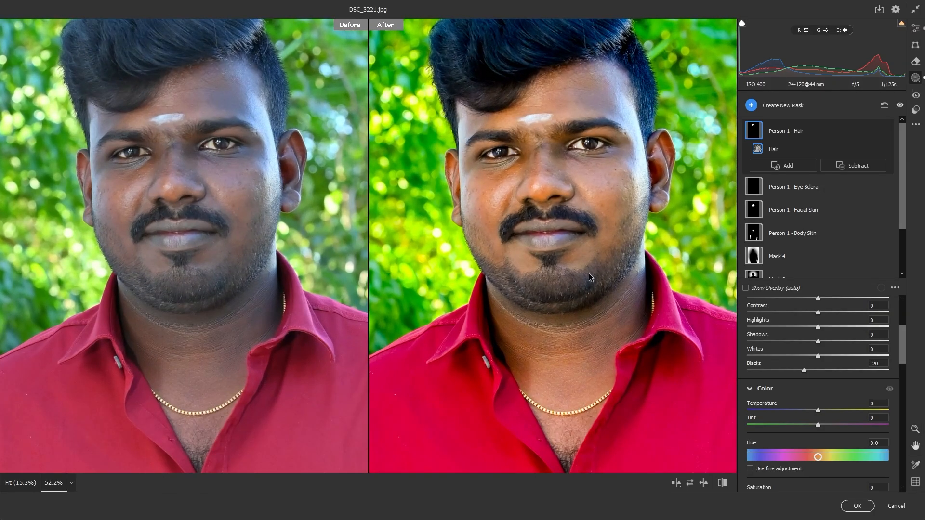
{"action": "key", "text": "ctrl+0"}
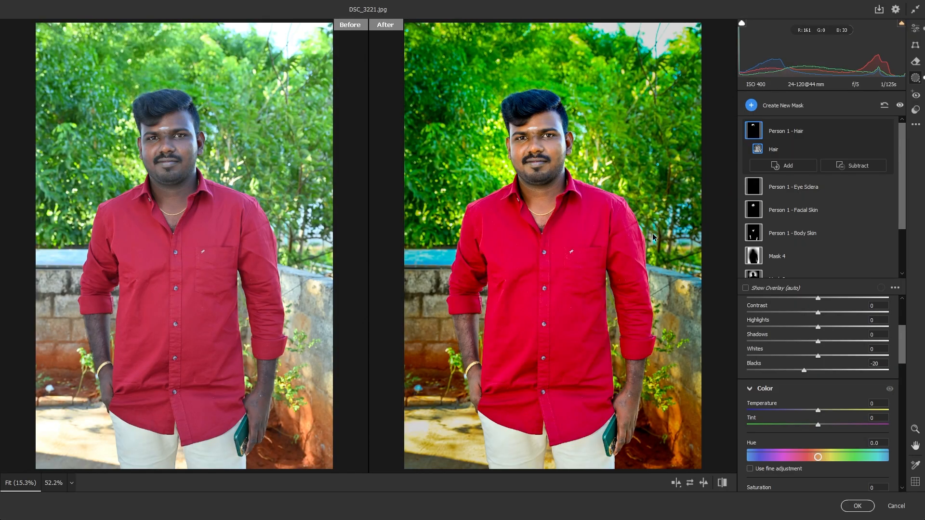
Examine the Intersect Mask With options for Mask 3 and the components that make up Mask 4.
{"action": "scroll", "coordinate": [827, 227], "scroll_direction": "down", "scroll_amount": 2}
{"action": "scroll", "coordinate": [827, 223], "scroll_direction": "down", "scroll_amount": 1}
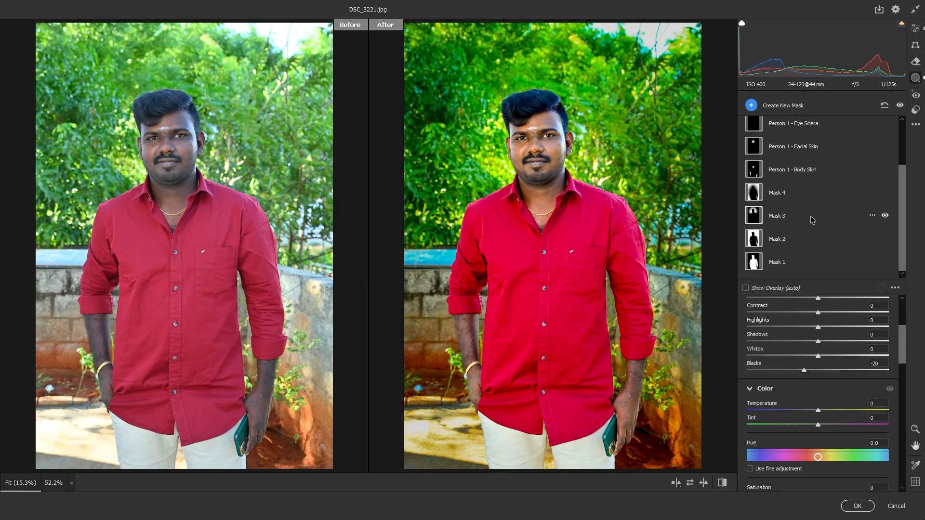
{"action": "left_click", "coordinate": [873, 217]}
{"action": "mouse_move", "coordinate": [855, 267]}
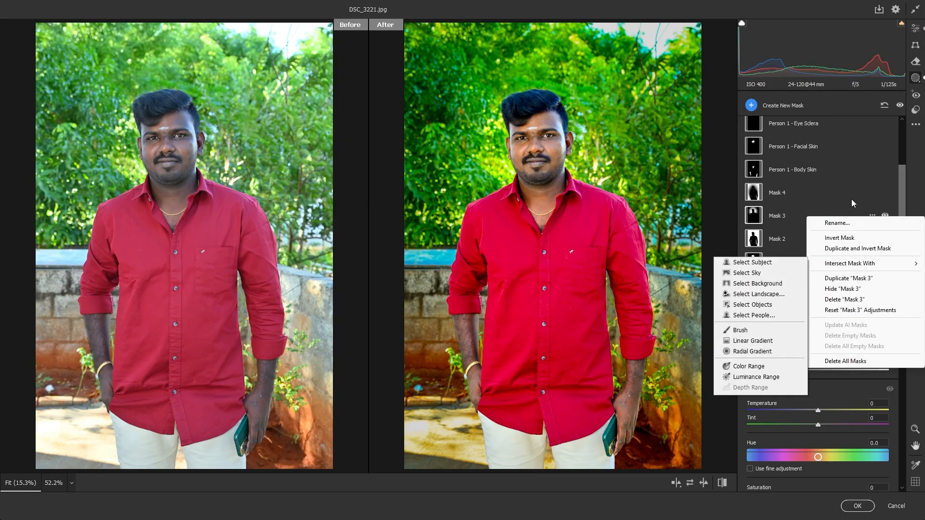
{"action": "left_click", "coordinate": [757, 283]}
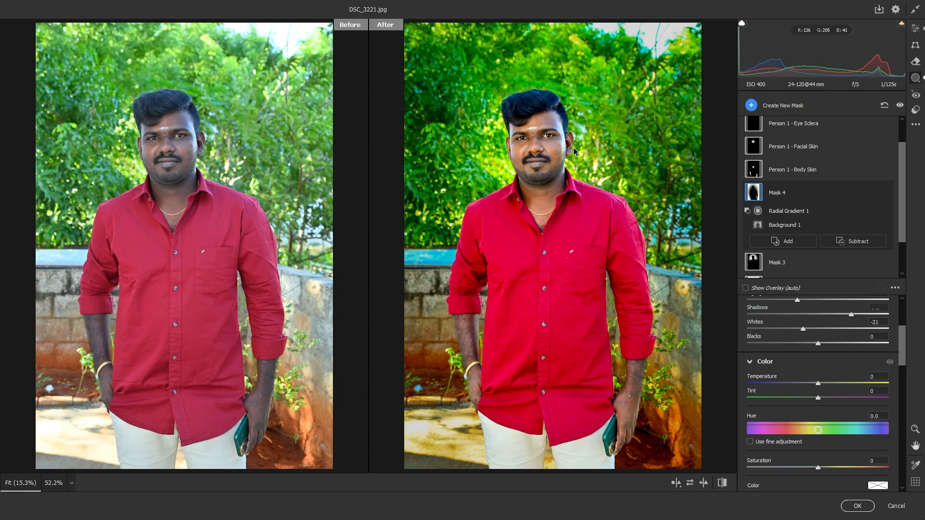
Apply the Camera Raw edits as a smart filter on Background copy and compare the face with the original layer.
{"action": "left_click", "coordinate": [862, 507]}
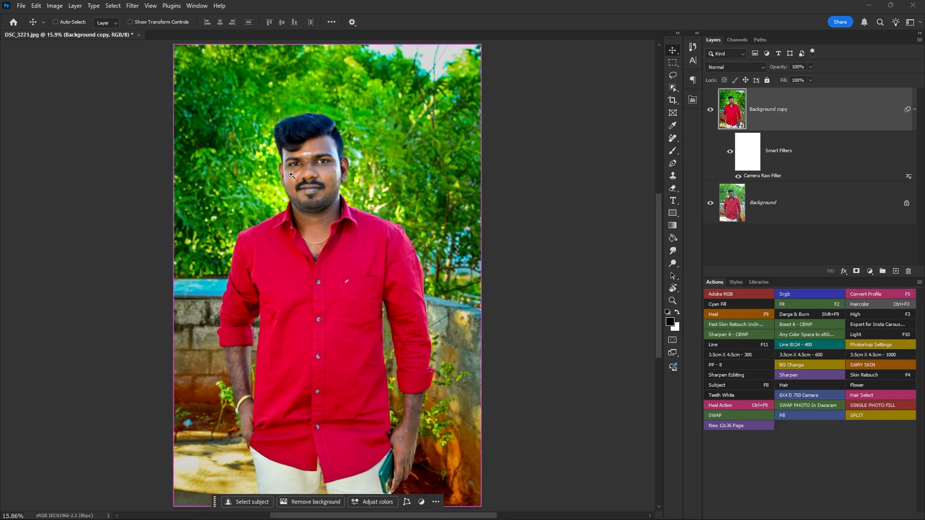
{"action": "scroll", "coordinate": [292, 173], "scroll_direction": "up", "scroll_amount": 7}
{"action": "left_click_drag", "start_coordinate": [291, 174], "coordinate": [435, 298]}
{"action": "left_click", "coordinate": [710, 202], "text": "alt"}
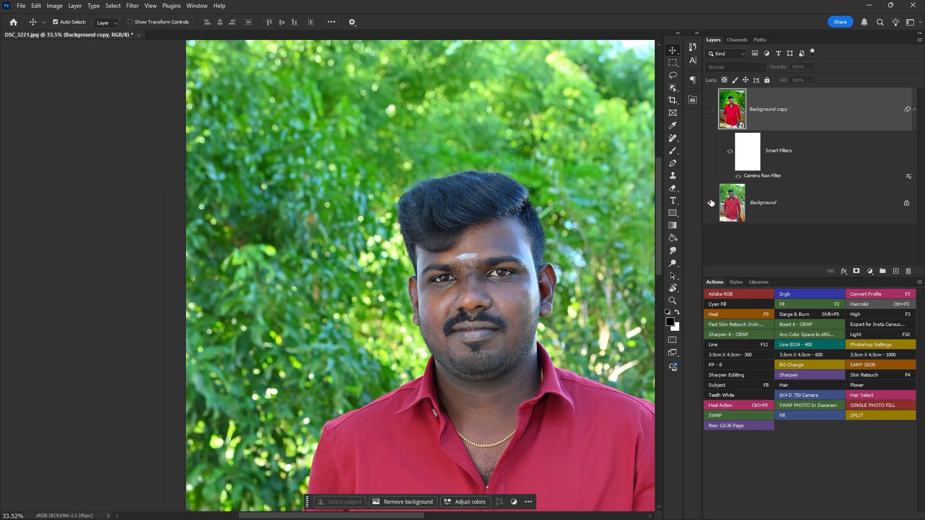
{"action": "left_click", "coordinate": [711, 203], "text": "alt"}
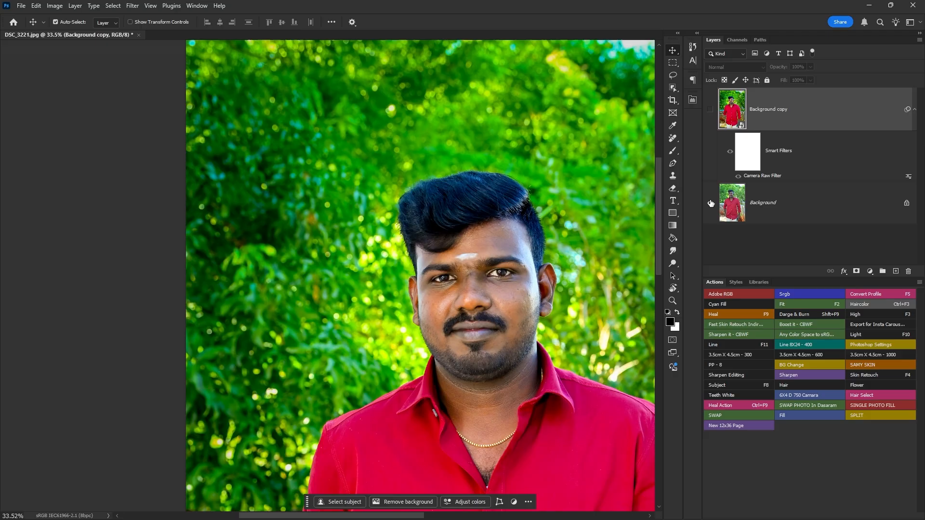
{"action": "left_click", "coordinate": [711, 203], "text": "alt"}
{"action": "left_click", "coordinate": [711, 203], "text": "alt"}
{"action": "key", "text": "ctrl+0"}
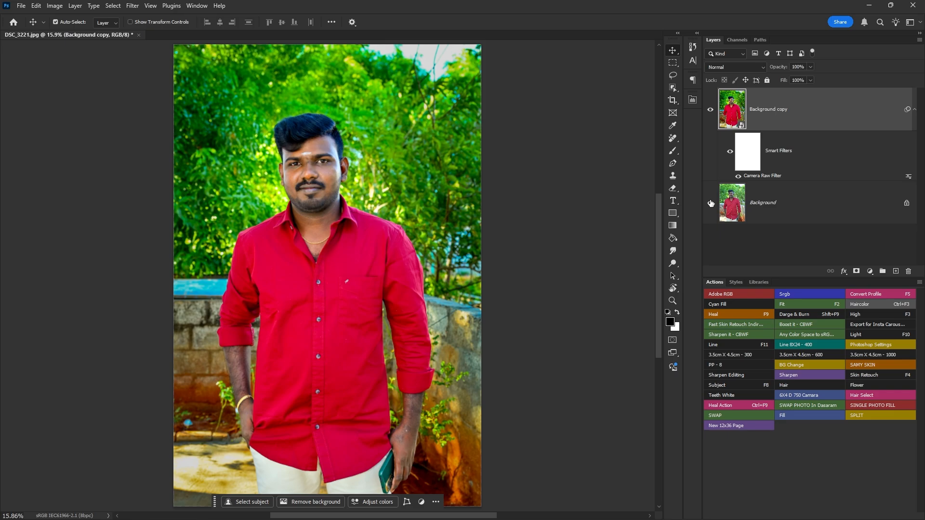
Compare the untouched Background layer with the graded copy again, first full size and up close on the face.
{"action": "left_click", "coordinate": [711, 205], "text": "alt"}
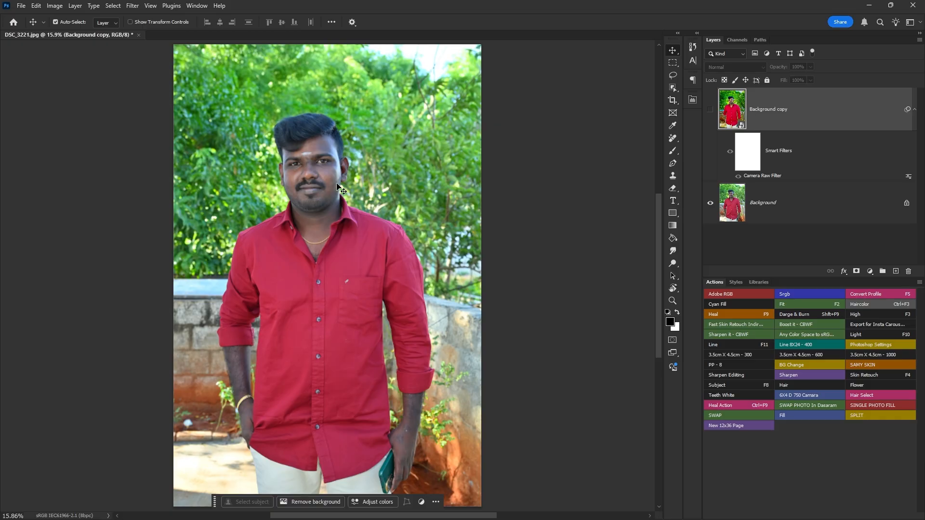
{"action": "scroll", "coordinate": [323, 186], "scroll_direction": "up", "scroll_amount": 1}
{"action": "scroll", "coordinate": [323, 187], "scroll_direction": "up", "scroll_amount": 8}
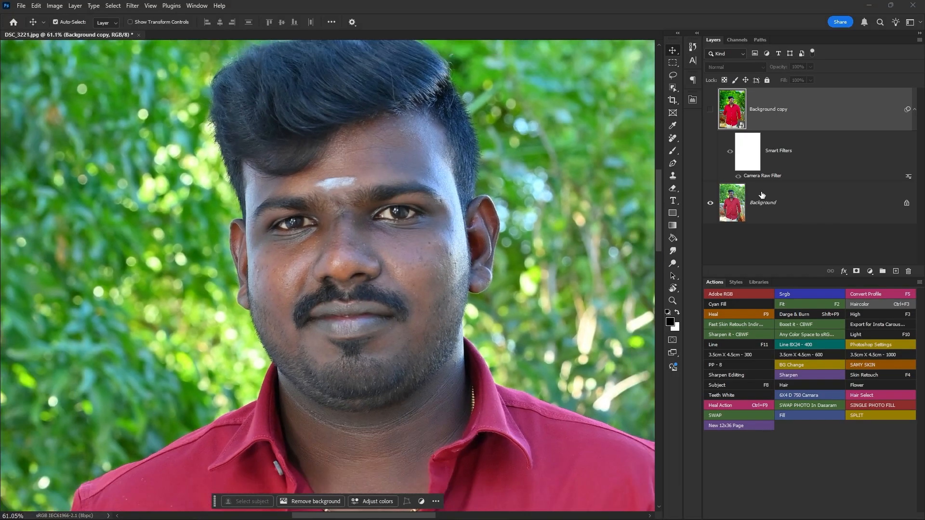
{"action": "left_click", "coordinate": [710, 206], "text": "alt"}
{"action": "scroll", "coordinate": [490, 207], "scroll_direction": "down", "scroll_amount": 8}
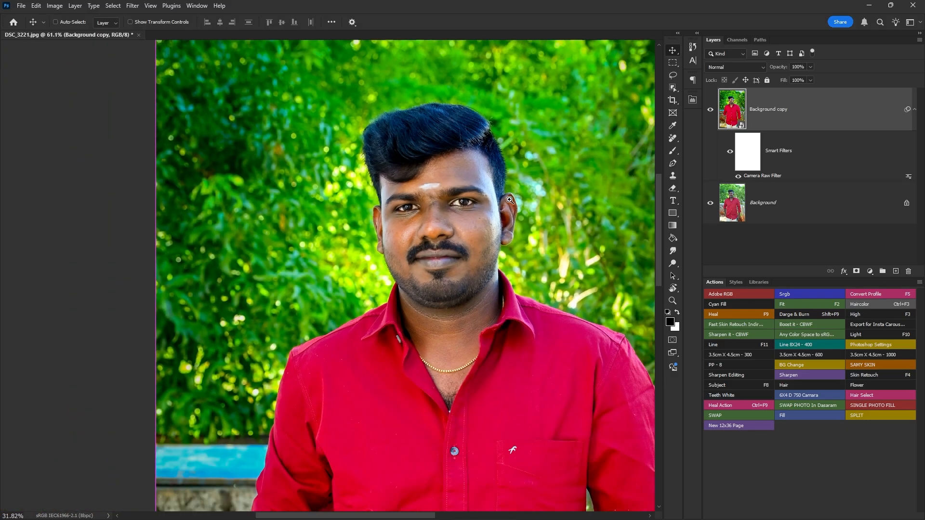
{"action": "left_click_drag", "start_coordinate": [532, 220], "coordinate": [462, 207]}
{"action": "left_click_drag", "start_coordinate": [463, 206], "coordinate": [443, 263]}
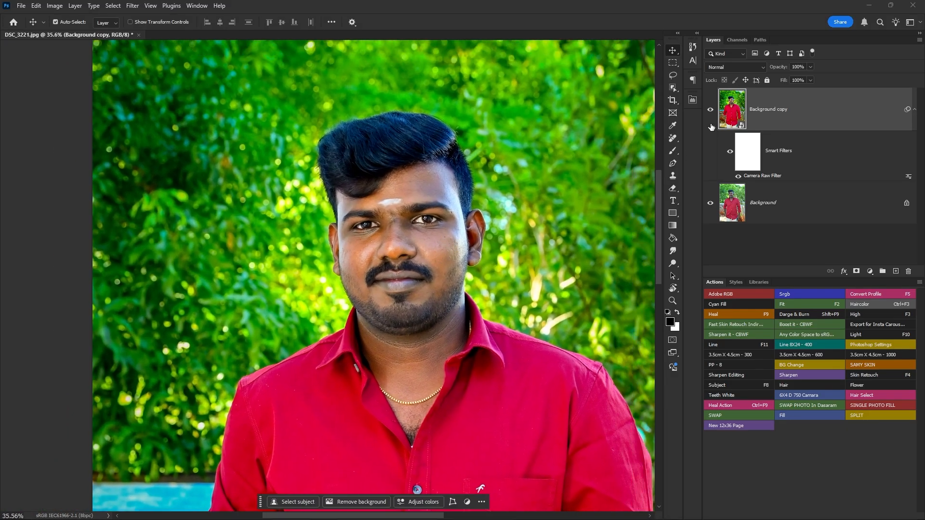
Add a midtone Color Balance to Background copy with color levels +10, 0 and +9.
{"action": "key", "text": "ctrl+b"}
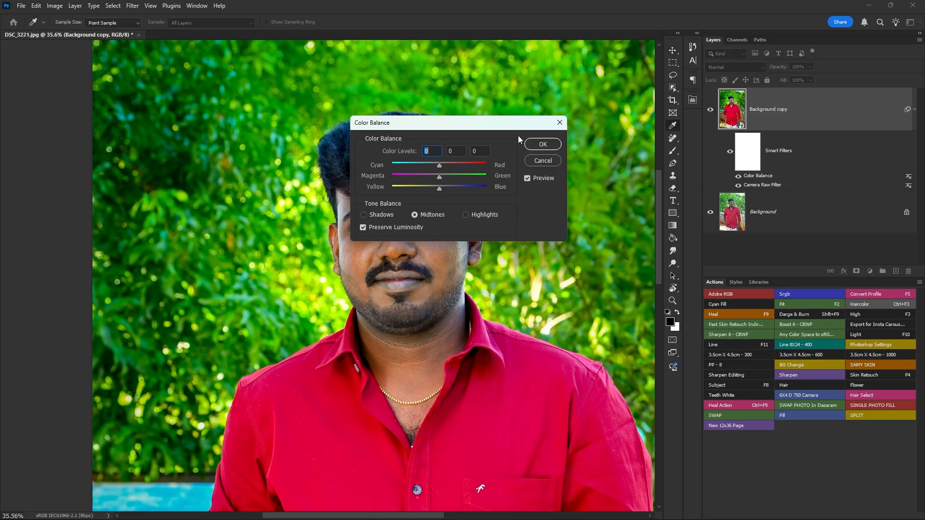
{"action": "left_click_drag", "start_coordinate": [614, 117], "coordinate": [614, 119]}
{"action": "left_click_drag", "start_coordinate": [563, 186], "coordinate": [556, 159]}
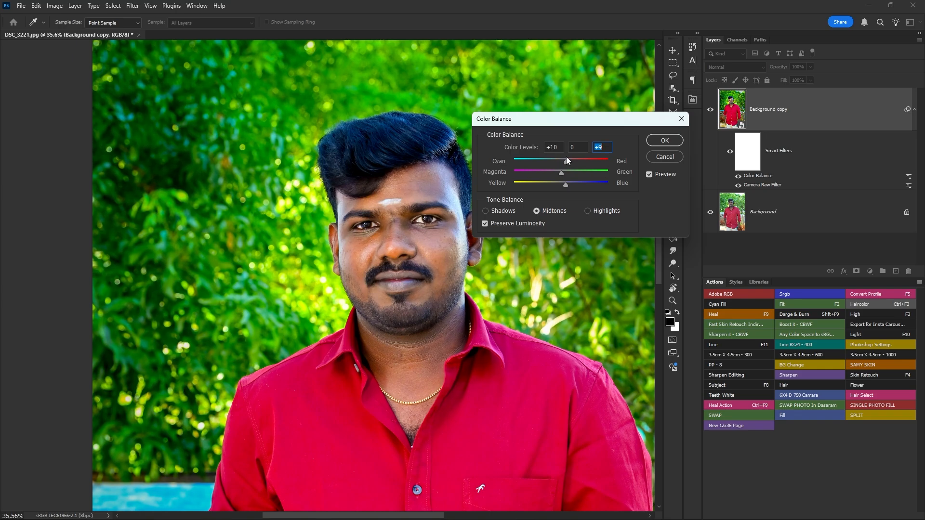
{"action": "key", "text": "Return"}
{"action": "scroll", "coordinate": [445, 305], "scroll_direction": "down", "scroll_amount": 3}
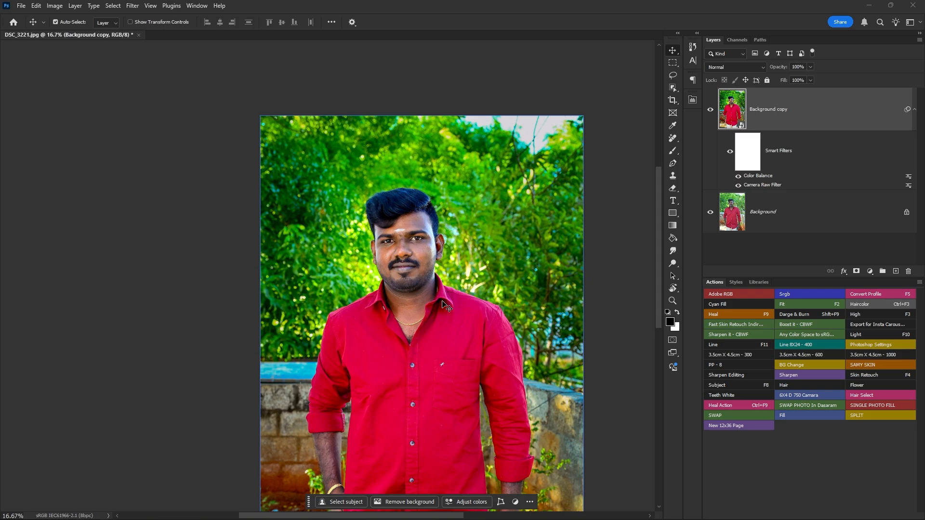
Show only the original Background layer and duplicate it.
{"action": "left_click", "coordinate": [710, 211], "text": "alt"}
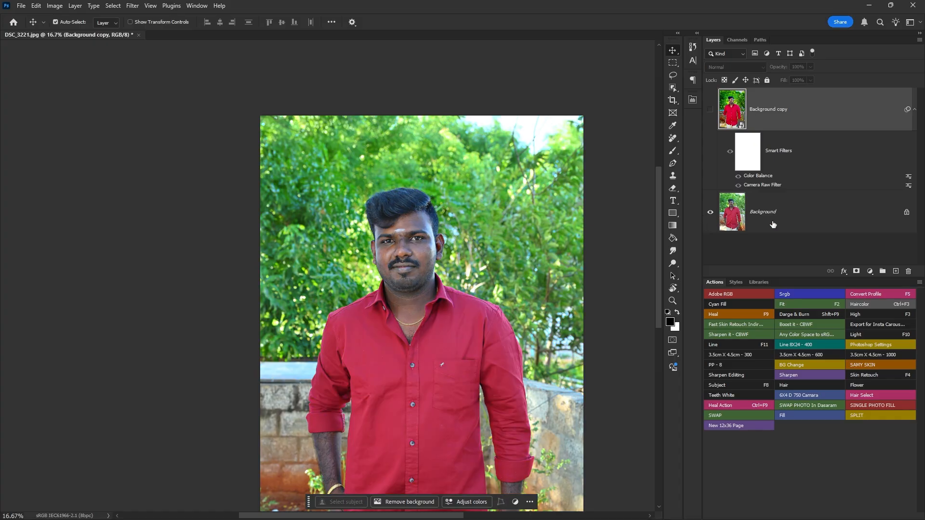
{"action": "left_click", "coordinate": [773, 225]}
{"action": "key", "text": "ctrl+j"}
{"action": "key", "text": "l"}
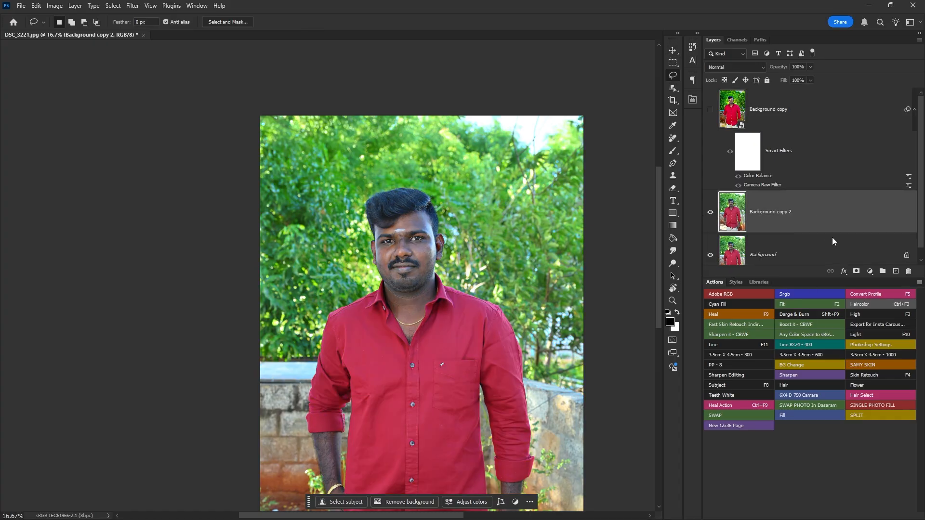
Apply Levels to the new duplicate with the Increase Contrast 1 preset.
{"action": "key", "text": "ctrl+l"}
{"action": "key", "text": "Down"}
{"action": "key", "text": "Down"}
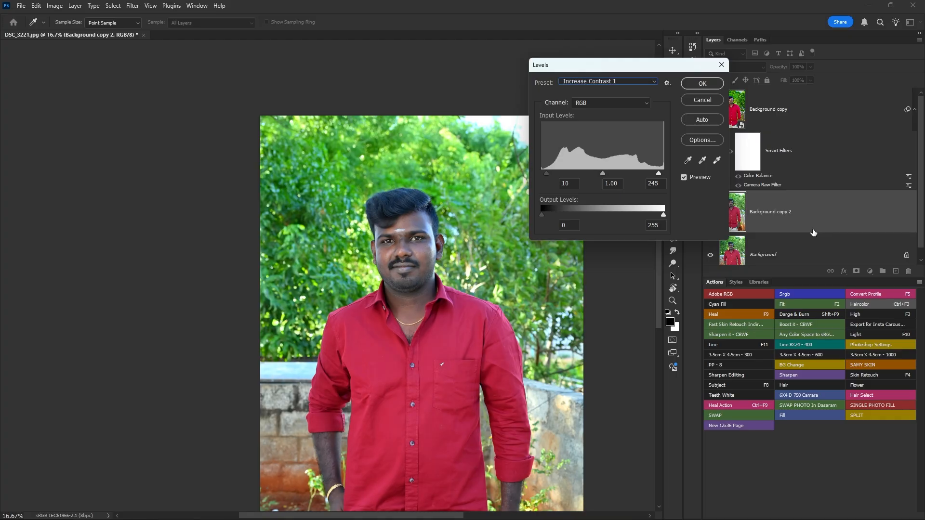
{"action": "key", "text": "Return"}
Brighten the duplicate's midtones with an RGB Curves point at input 130, output 142.
{"action": "key", "text": "ctrl+m"}
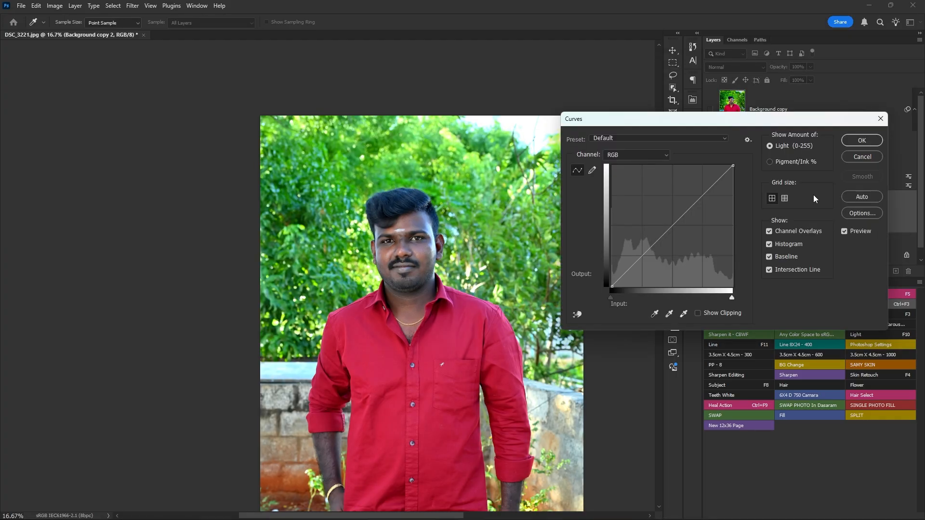
{"action": "left_click_drag", "start_coordinate": [681, 217], "coordinate": [674, 219]}
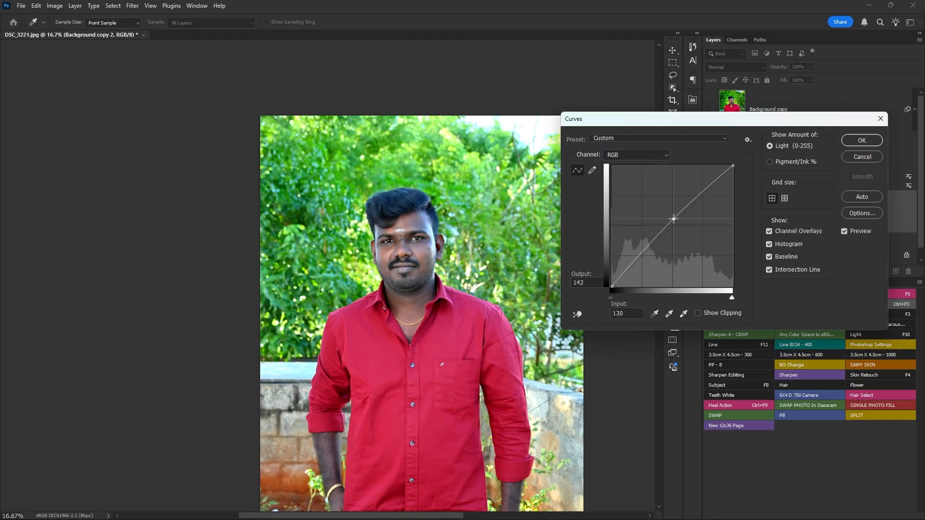
{"action": "left_click", "coordinate": [860, 142]}
Set the duplicate's master Saturation to +14 with Hue/Saturation and check the face up close.
{"action": "key", "text": "ctrl+u"}
{"action": "key", "text": "Tab"}
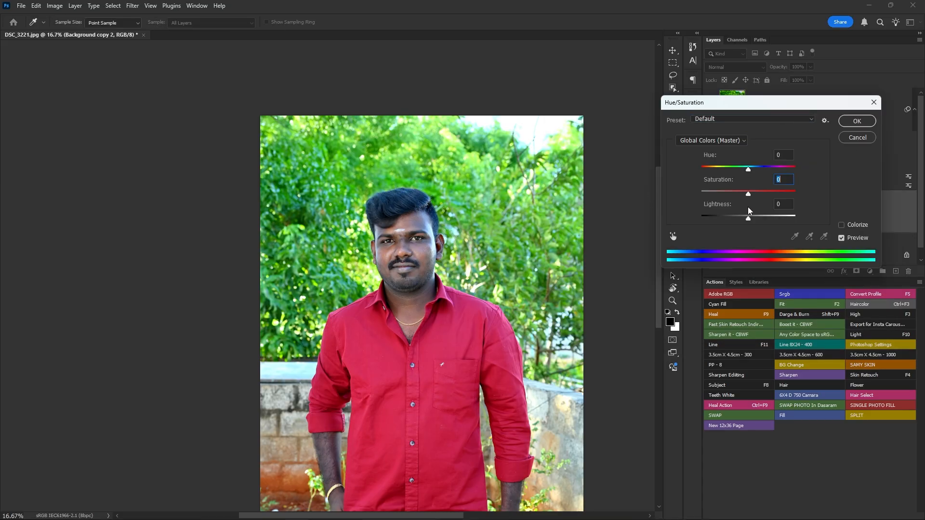
{"action": "key", "text": "Up"}
{"action": "key", "text": "Up"}
{"action": "key", "text": "Up"}
{"action": "key", "text": "Up"}
{"action": "key", "text": "Up"}
{"action": "key", "text": "Up"}
{"action": "key", "text": "Up"}
{"action": "key", "text": "Up"}
{"action": "key", "text": "Up"}
{"action": "key", "text": "Up"}
{"action": "key", "text": "Up"}
{"action": "key", "text": "Up"}
{"action": "key", "text": "Up"}
{"action": "key", "text": "Up"}
{"action": "left_click", "coordinate": [862, 122]}
{"action": "left_click_drag", "start_coordinate": [399, 256], "coordinate": [417, 290]}
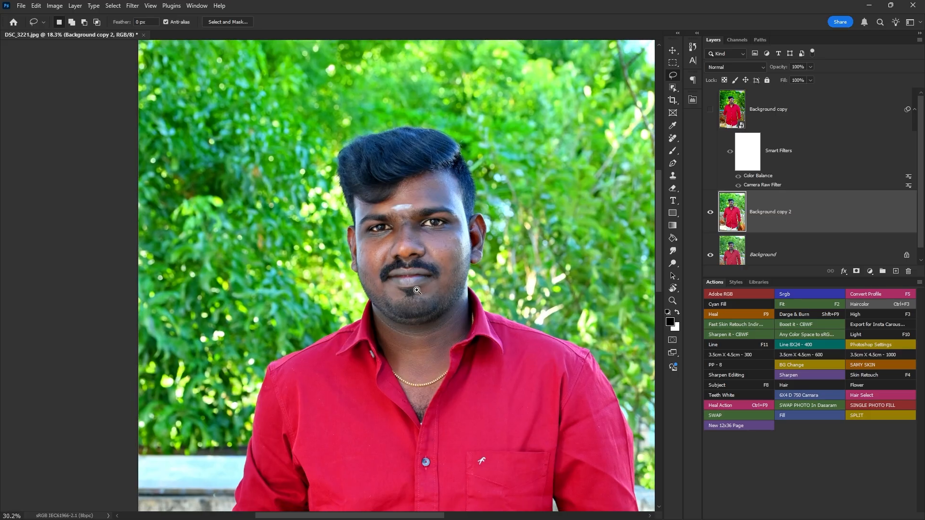
{"action": "key", "text": "ctrl+0"}
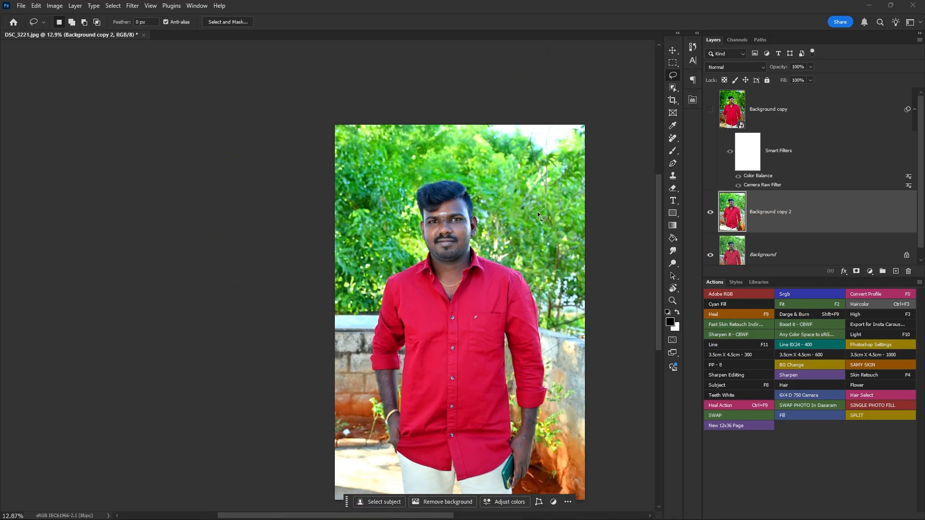
Use Hue/Saturation on the duplicate to set the Yellows' Saturation to +42 and slightly lower the Greens' Saturation.
{"action": "key", "text": "ctrl+u"}
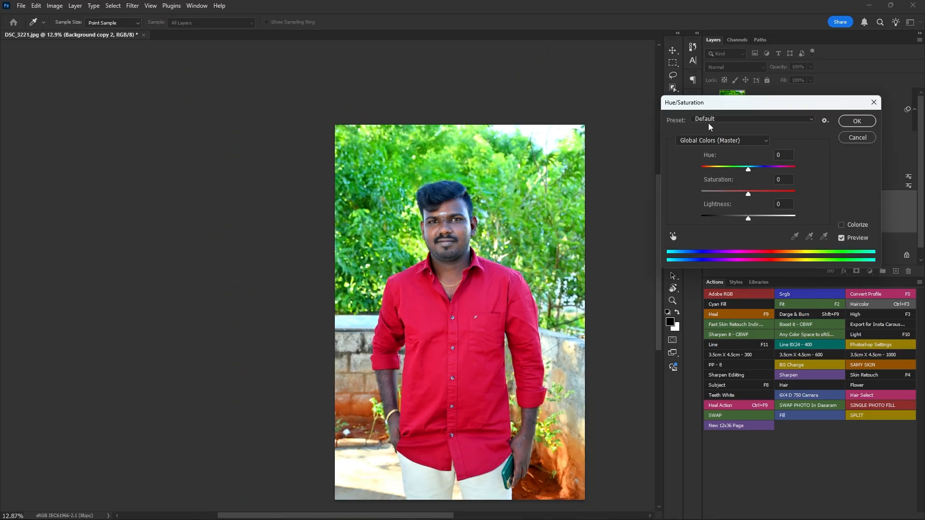
{"action": "left_click", "coordinate": [707, 140]}
{"action": "left_click", "coordinate": [704, 166]}
{"action": "left_click", "coordinate": [768, 191]}
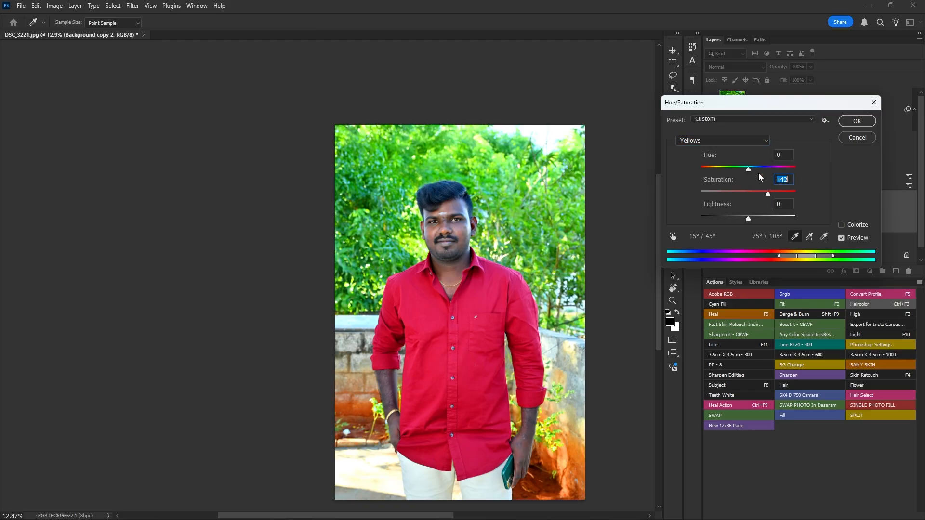
{"action": "left_click", "coordinate": [714, 141]}
{"action": "left_click", "coordinate": [712, 174]}
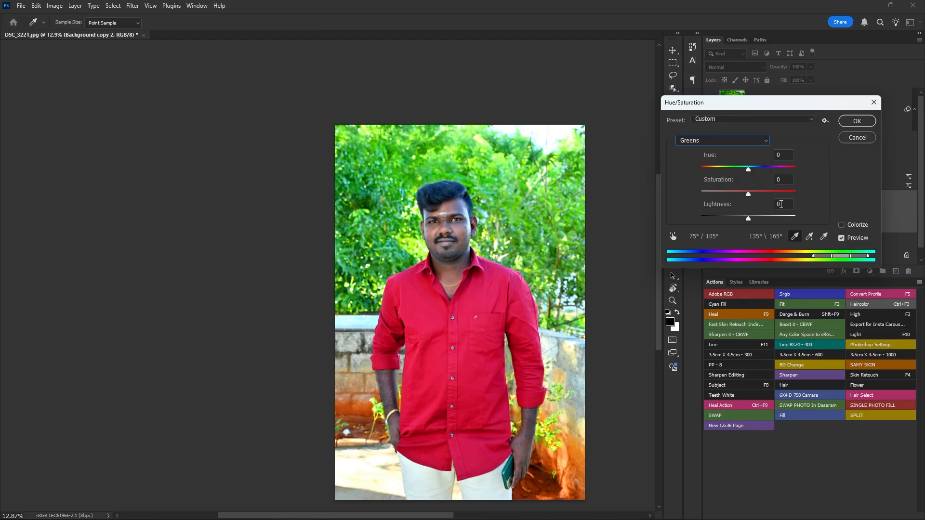
{"action": "left_click_drag", "start_coordinate": [748, 193], "coordinate": [744, 194]}
{"action": "left_click", "coordinate": [854, 123]}
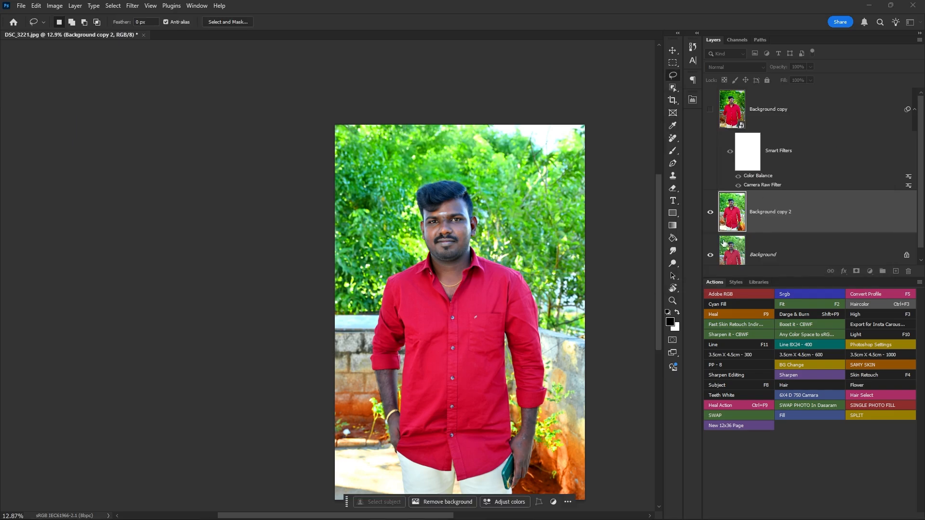
Compare the manually adjusted duplicate with the original photo by toggling the duplicate's visibility.
{"action": "left_click", "coordinate": [709, 219]}
{"action": "left_click", "coordinate": [710, 219]}
{"action": "left_click", "coordinate": [710, 220]}
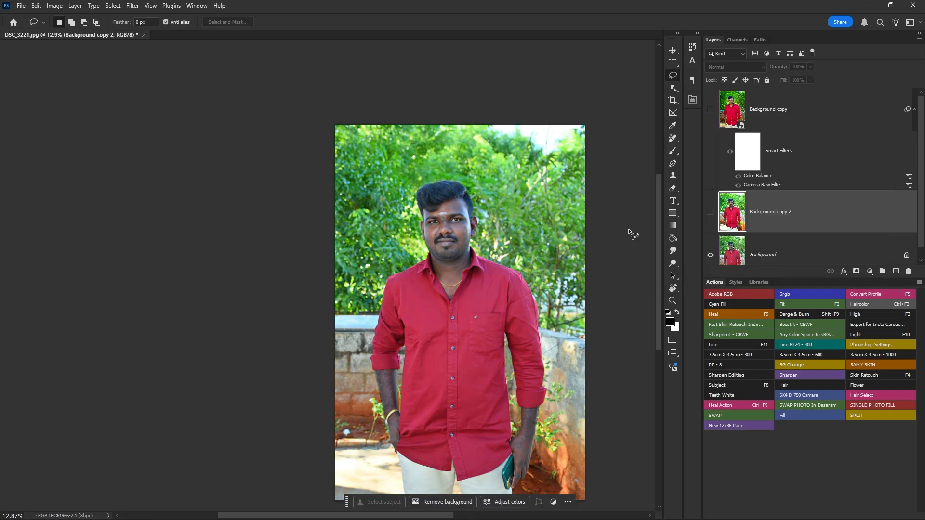
{"action": "left_click", "coordinate": [710, 211]}
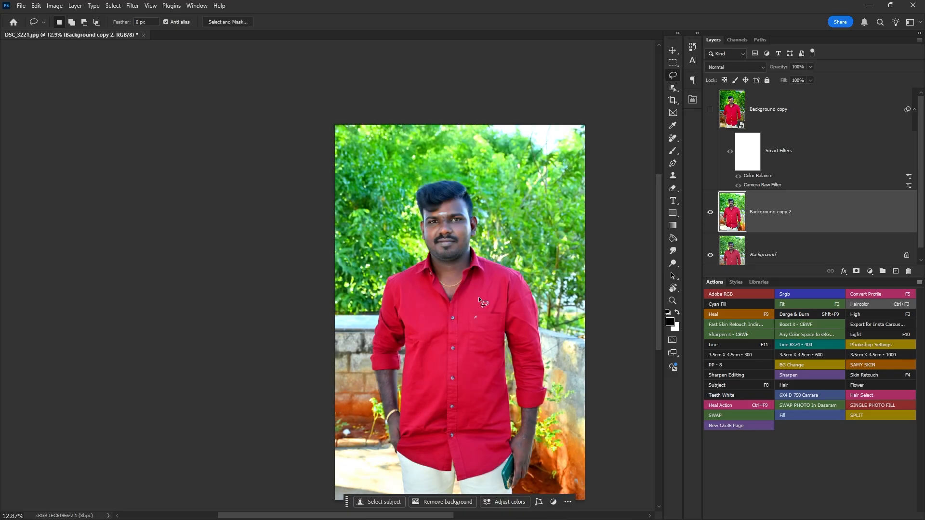
Show the Camera Raw graded copy over the manually adjusted duplicate and fit the whole photo in view.
{"action": "left_click", "coordinate": [710, 109]}
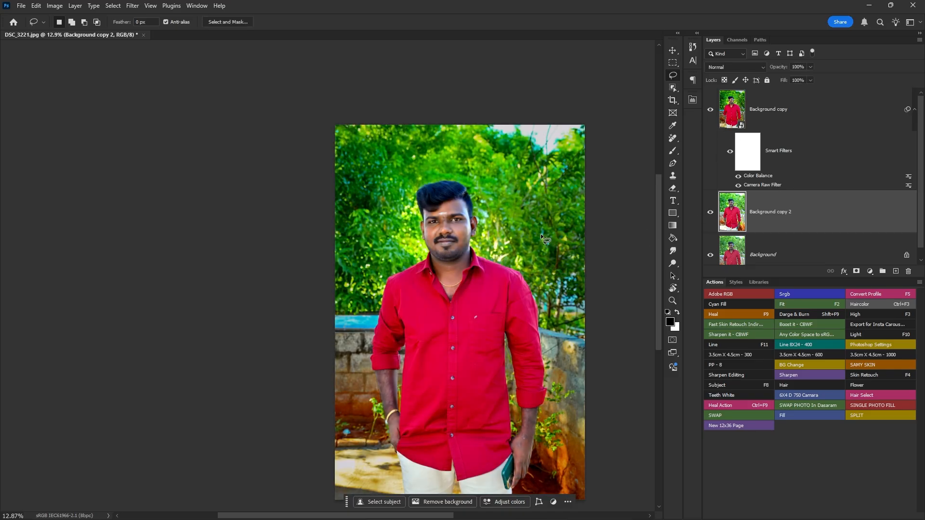
{"action": "key", "text": "v"}
{"action": "left_click", "coordinate": [504, 214]}
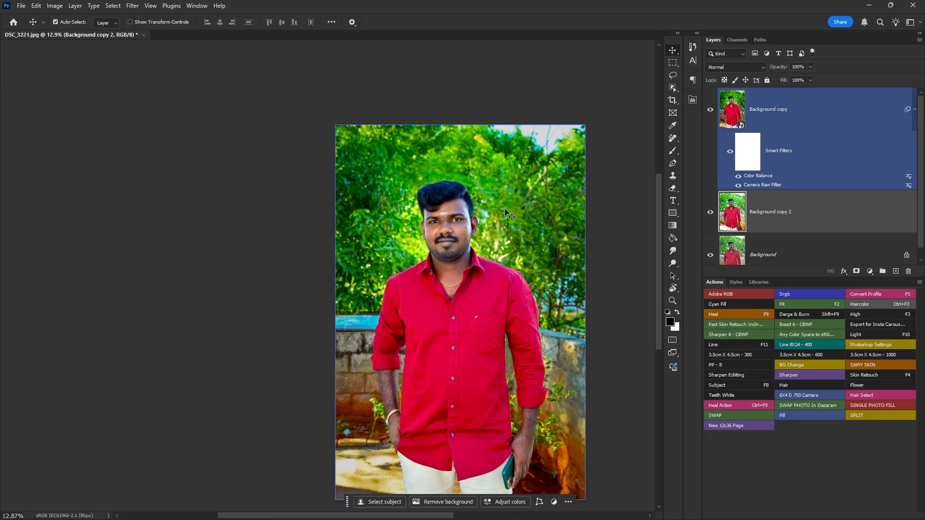
{"action": "key", "text": "ctrl+0"}
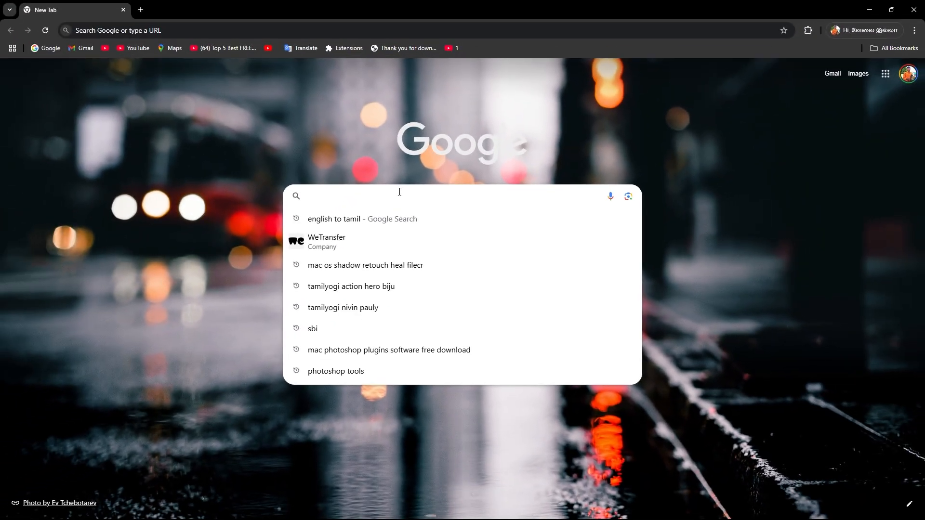
Switch to Chrome, search Google for "camara raw" and open Adobe's Camera Raw plug-in installer page.
{"action": "type", "text": "camara raw"}
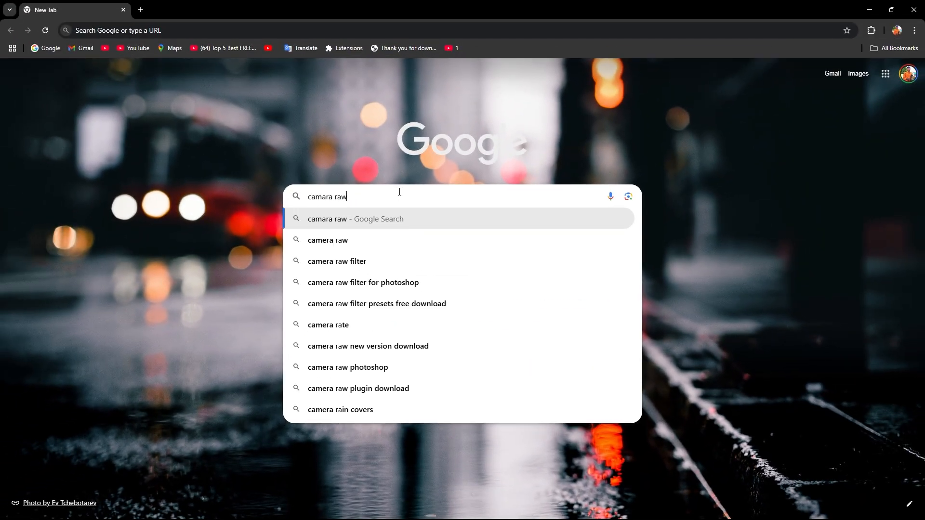
{"action": "key", "text": "Return"}
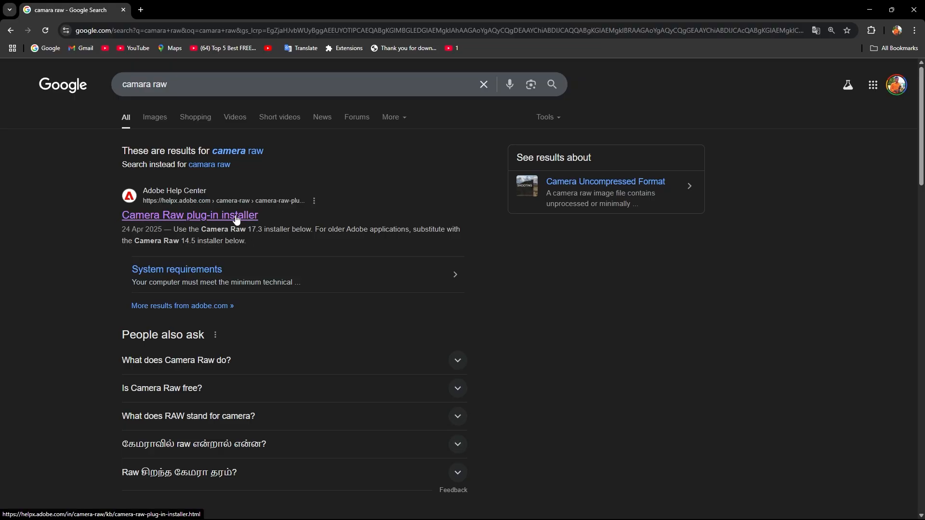
{"action": "left_click", "coordinate": [237, 220]}
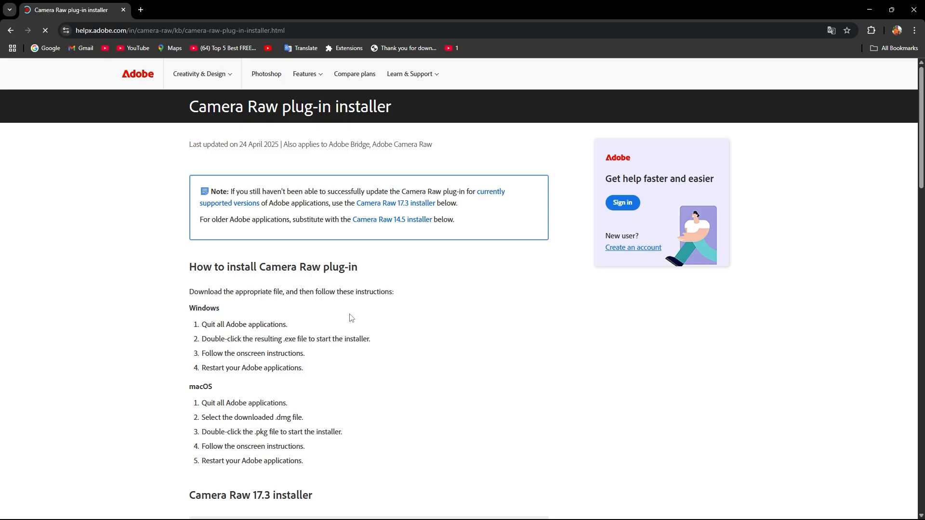
Examine the Camera Raw 17.3 and 14.5 installer downloads offered for macOS and Windows.
{"action": "scroll", "coordinate": [351, 316], "scroll_direction": "down", "scroll_amount": 3}
{"action": "scroll", "coordinate": [364, 343], "scroll_direction": "down", "scroll_amount": 3}
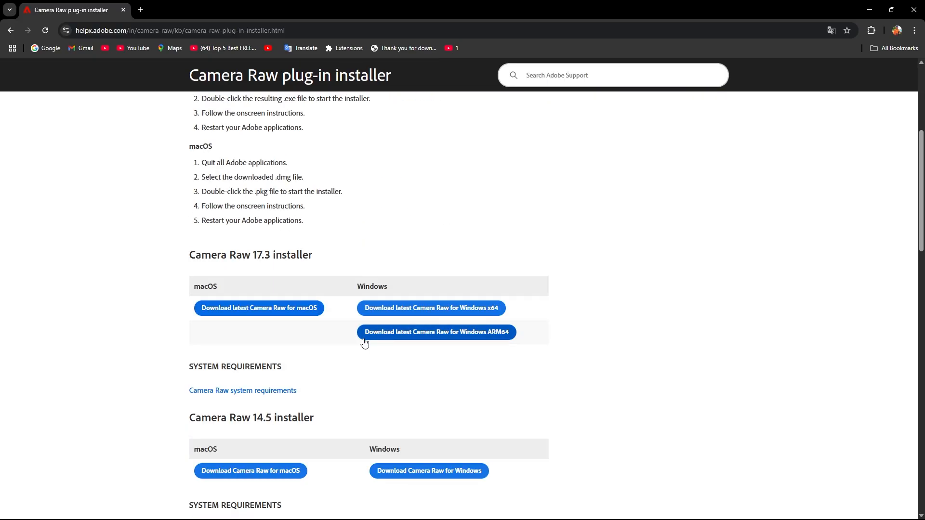
{"action": "scroll", "coordinate": [399, 433], "scroll_direction": "down", "scroll_amount": 1}
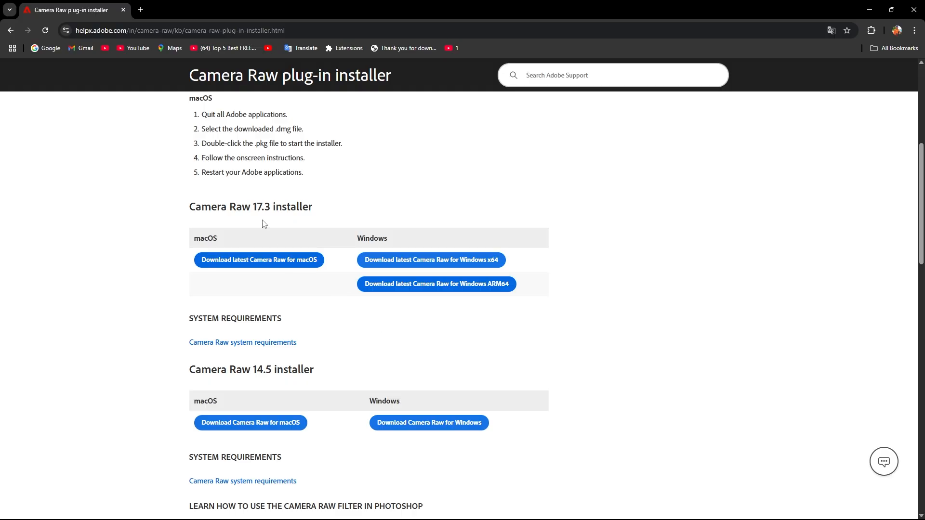
{"action": "left_click_drag", "start_coordinate": [257, 207], "coordinate": [325, 214]}
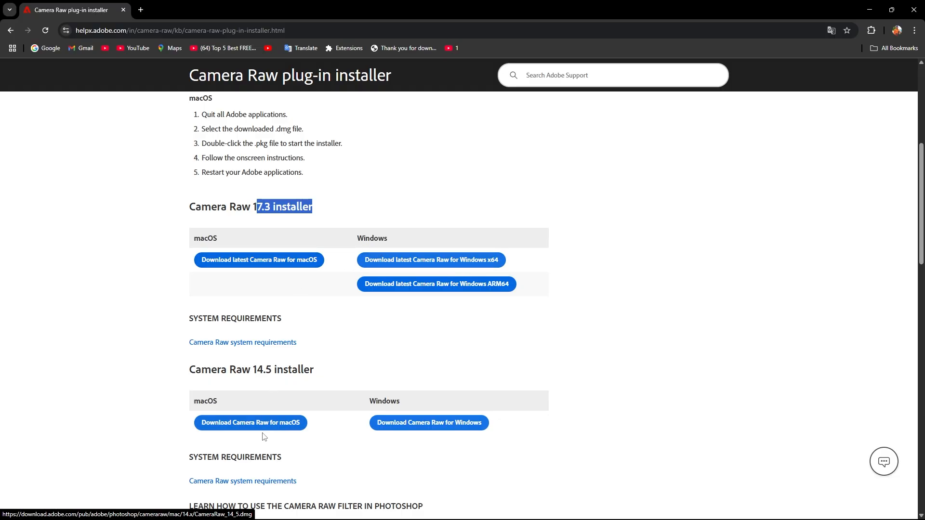
{"action": "scroll", "coordinate": [277, 391], "scroll_direction": "down", "scroll_amount": 2}
{"action": "scroll", "coordinate": [300, 334], "scroll_direction": "up", "scroll_amount": 1}
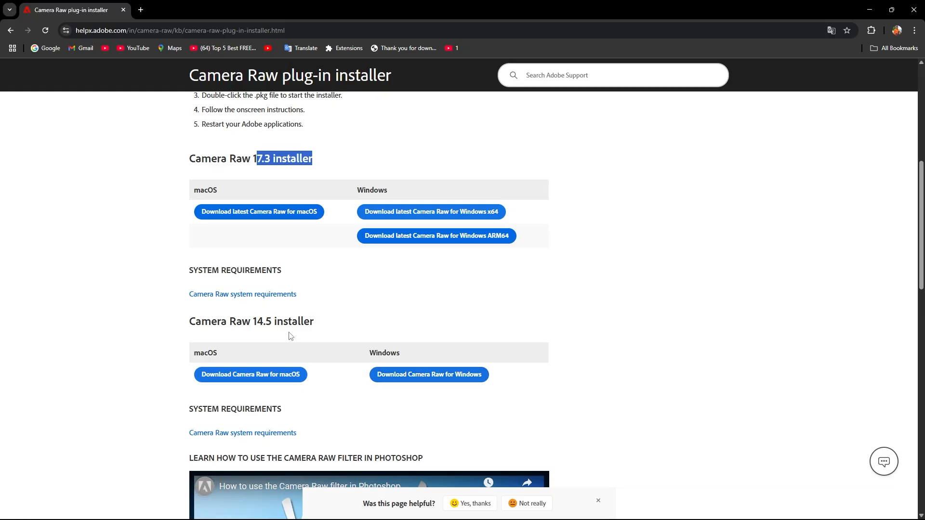
{"action": "left_click", "coordinate": [413, 512]}
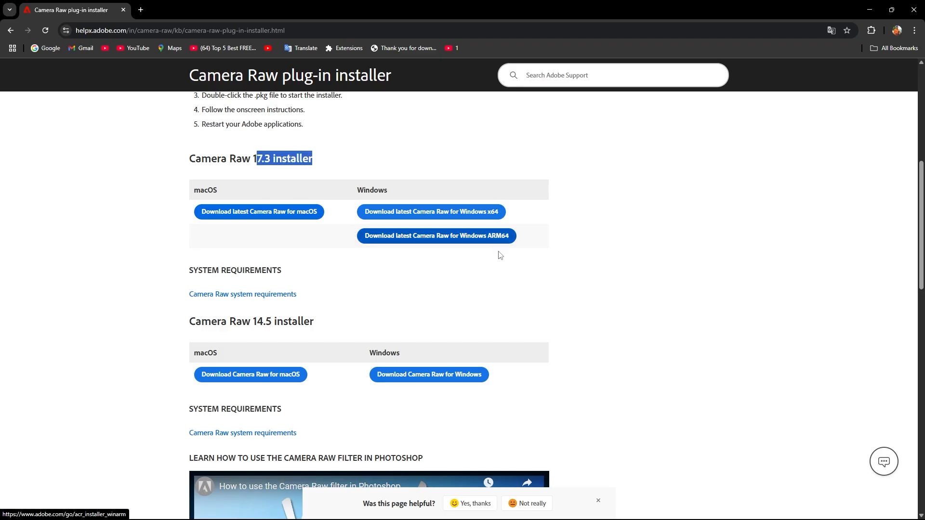
{"action": "left_click", "coordinate": [314, 160]}
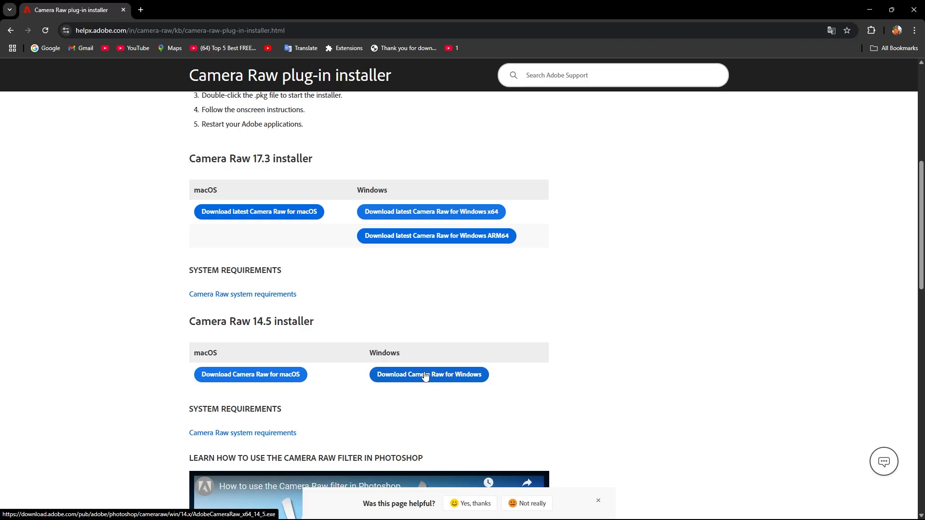
Minimize the browser and Photoshop to reach the Windows desktop.
{"action": "left_click", "coordinate": [870, 10]}
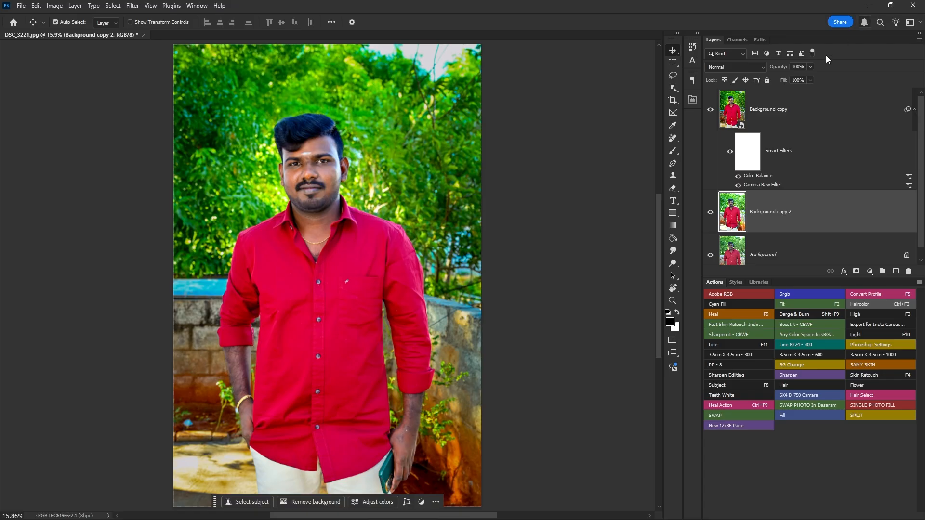
{"action": "left_click", "coordinate": [869, 5]}
{"action": "right_click", "coordinate": [592, 182]}
{"action": "left_click", "coordinate": [628, 231]}
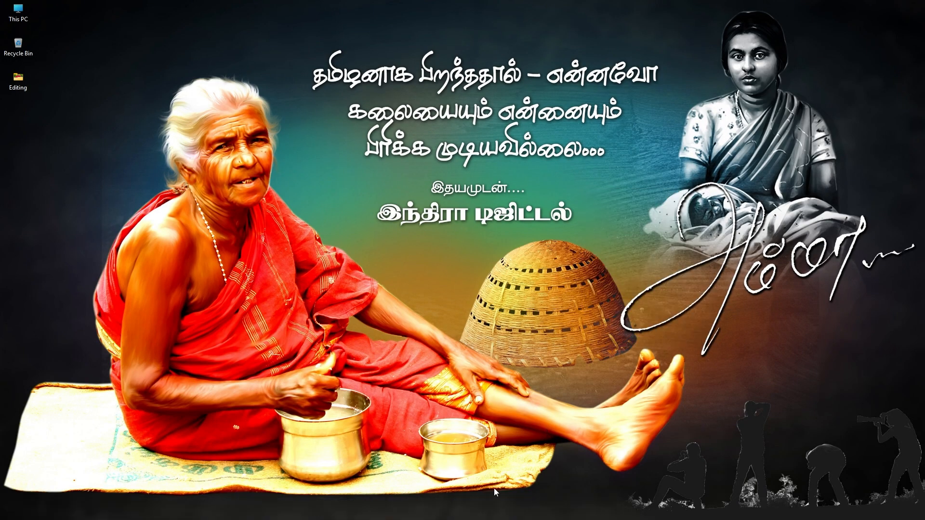